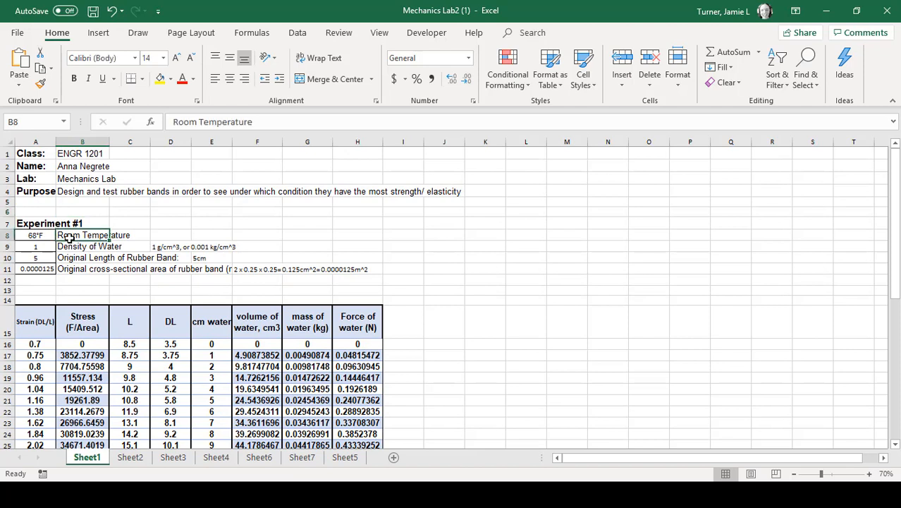
Step: Rename Sheet1 as "Room Temp" and Sheet2 as "Frozen"
double_click(86, 458)
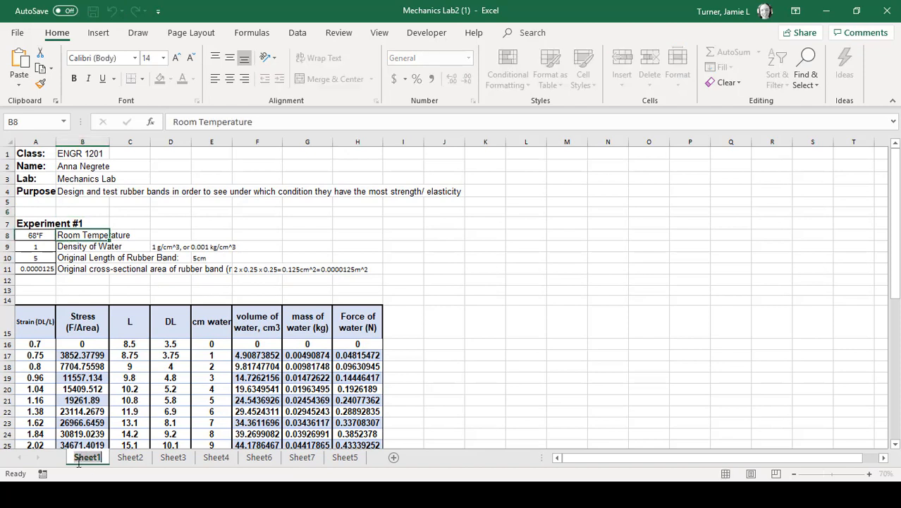
text(Room Temp)
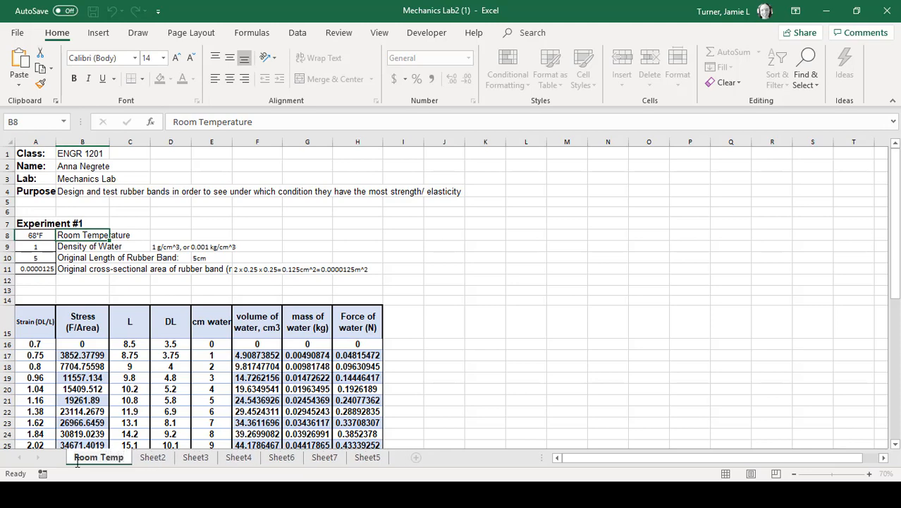
click(150, 458)
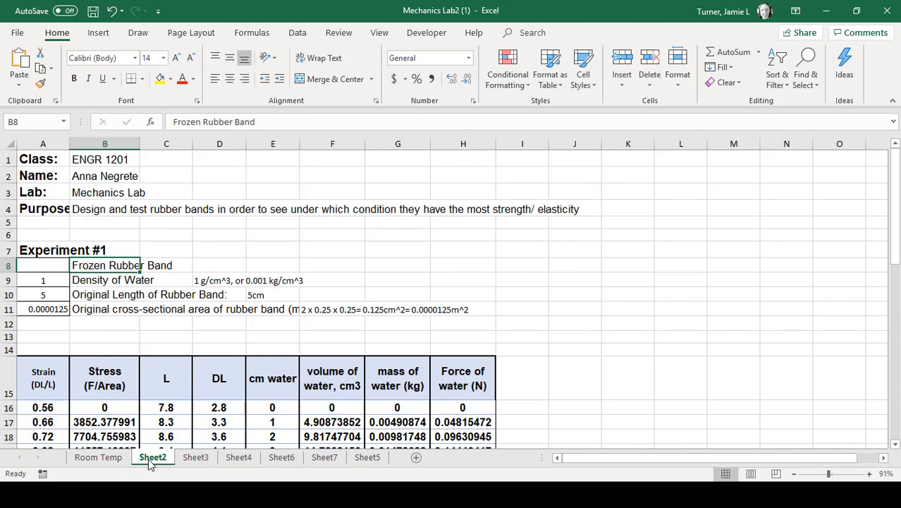
double_click(151, 458)
text(Frozen)
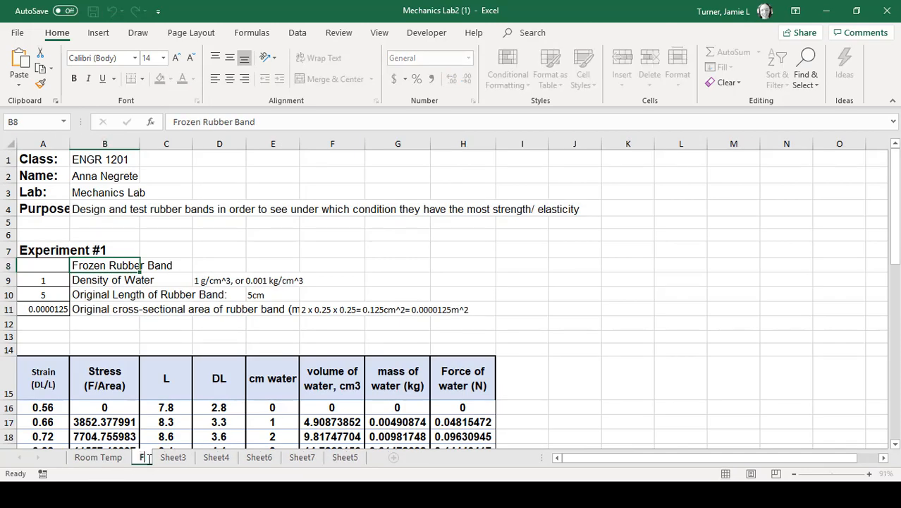
Step: Rename Sheet3 as "Salt Water" and Sheet4 as "Boiling"
click(188, 461)
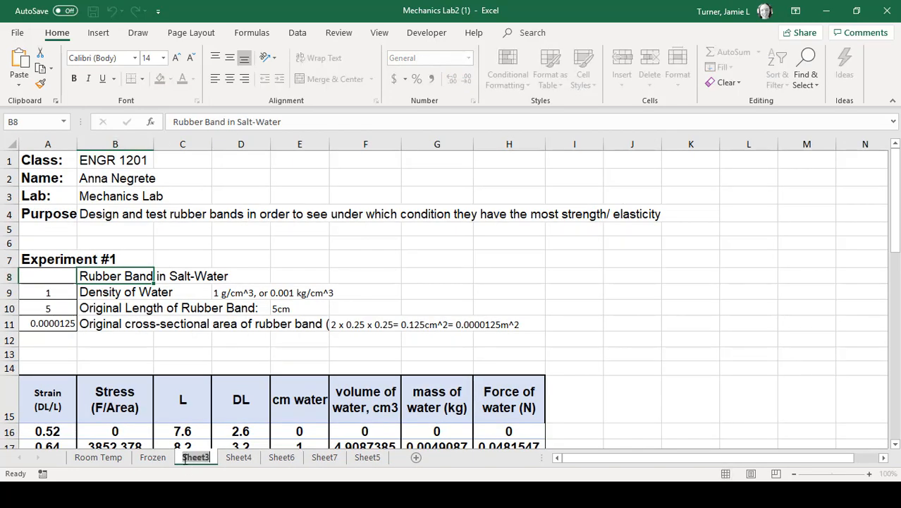
double_click(195, 458)
text(Salt Water)
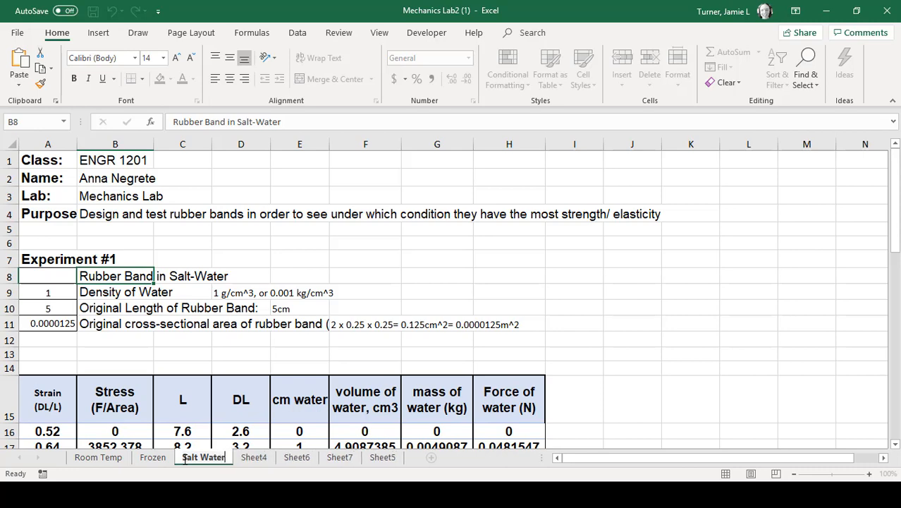
click(254, 457)
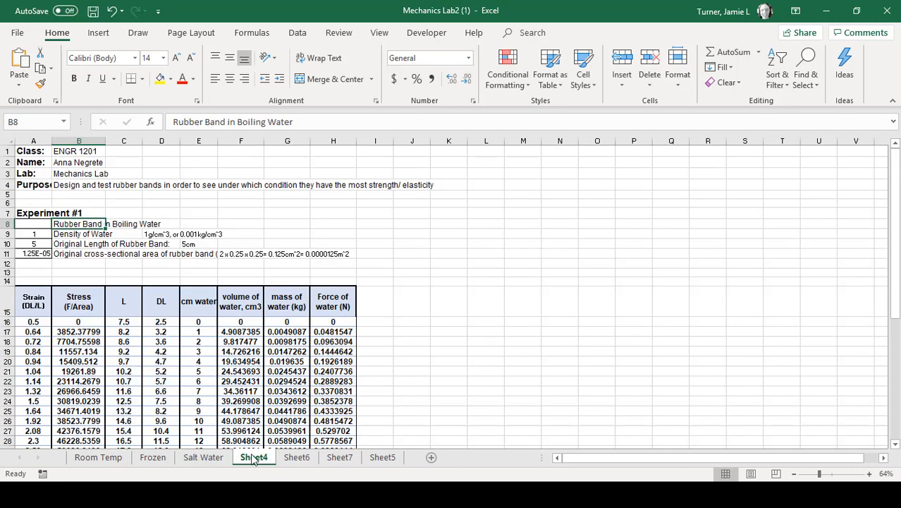
double_click(253, 458)
text(Boiling)
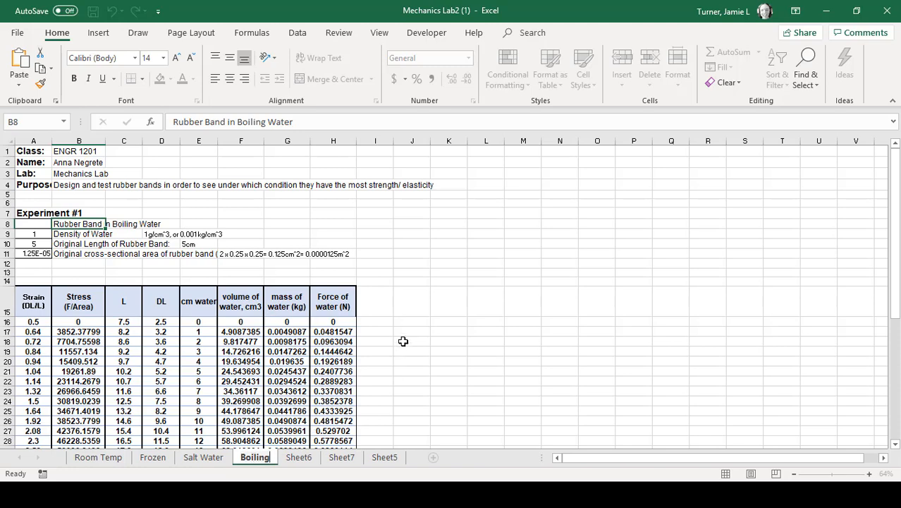
Step: Insert an empty scatter chart with smooth lines and markers on Sheet6 and place its corner at about cell B2
click(296, 459)
click(99, 188)
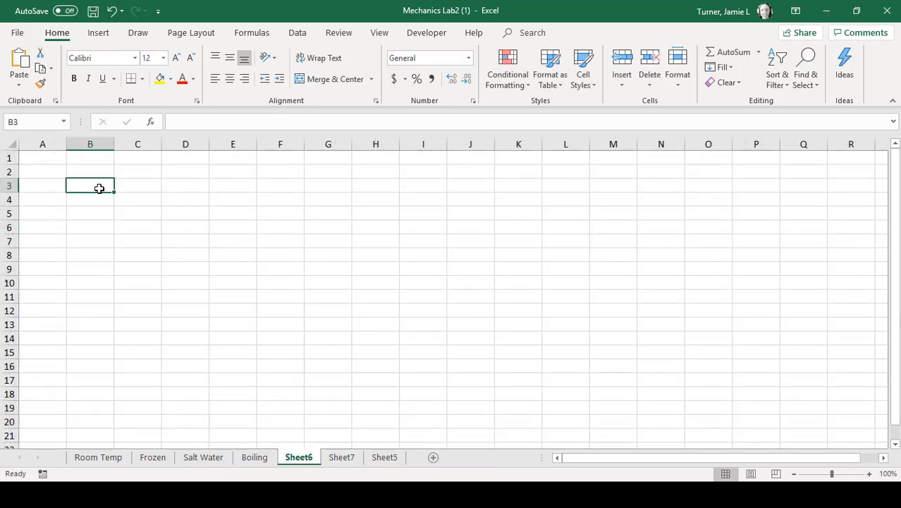
click(98, 33)
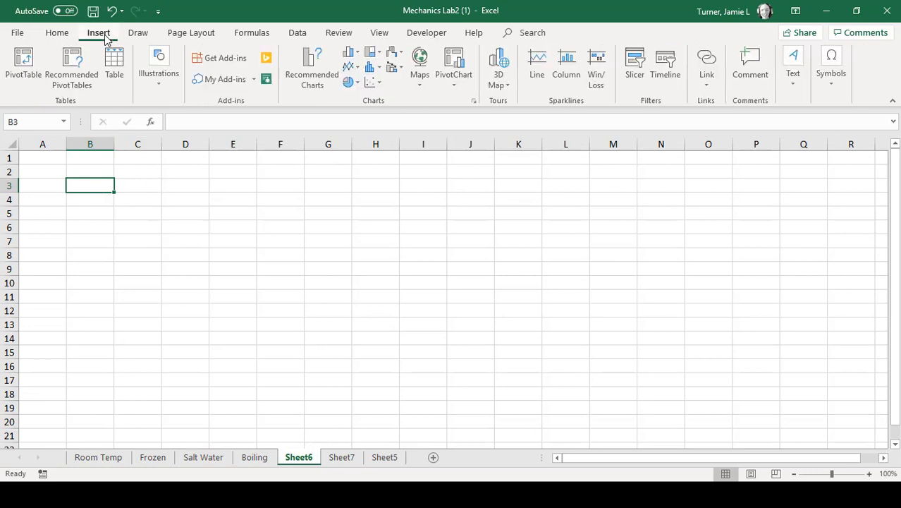
click(374, 82)
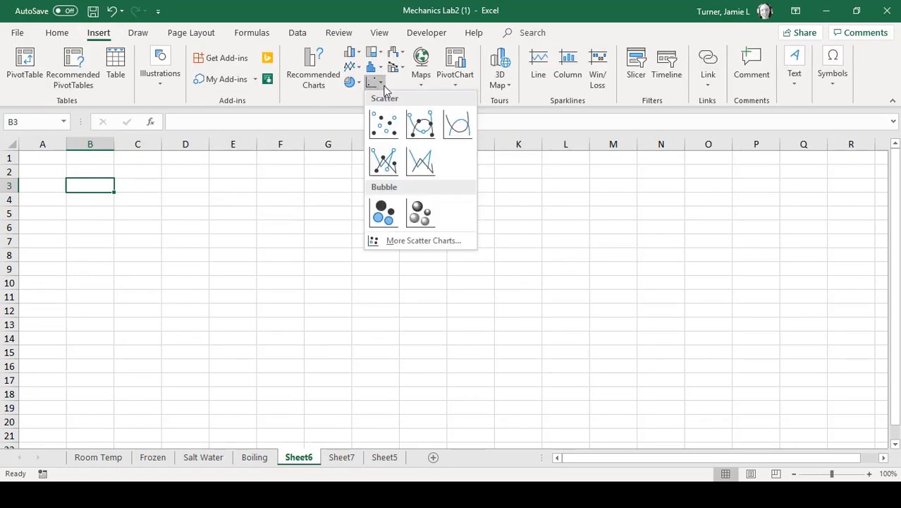
click(420, 133)
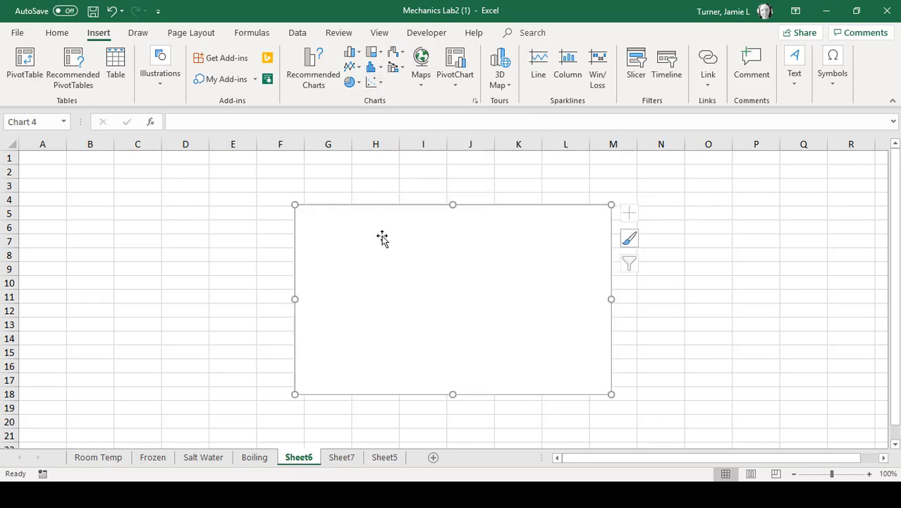
drag(424, 235, 195, 200)
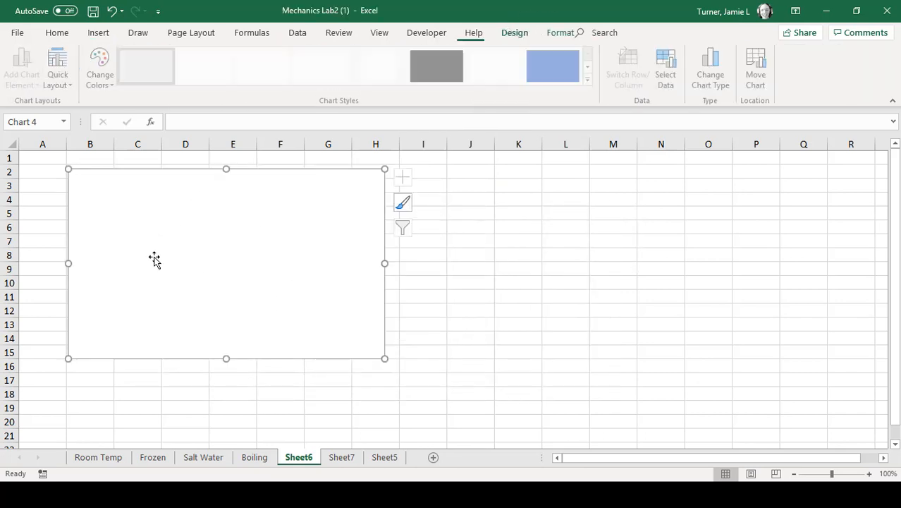
Step: Add a chart data series named "Room Temp" with the strain values A16:A34 of the Room Temp sheet as X values
right_click(254, 217)
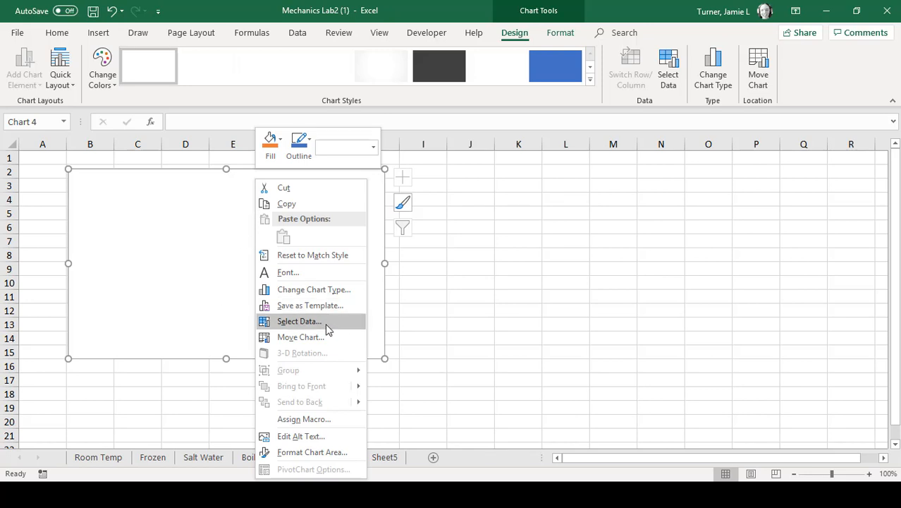
click(327, 329)
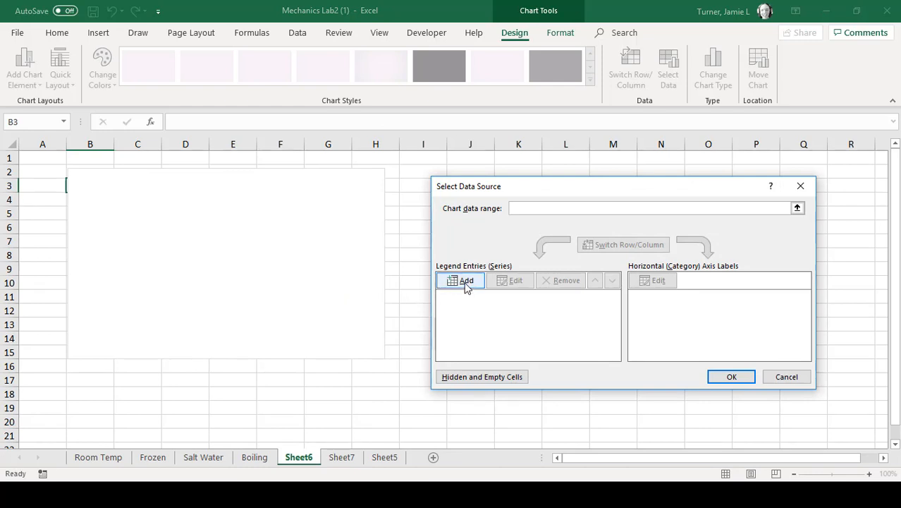
click(465, 282)
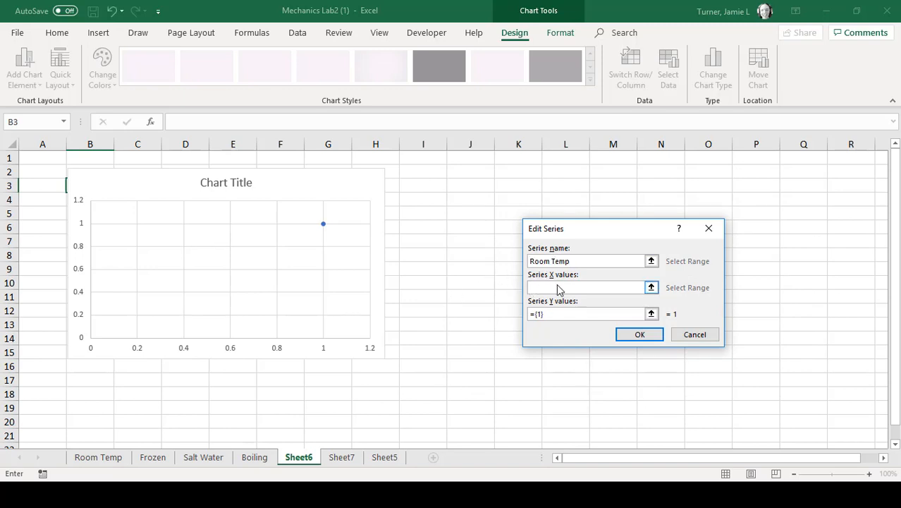
click(558, 289)
click(112, 462)
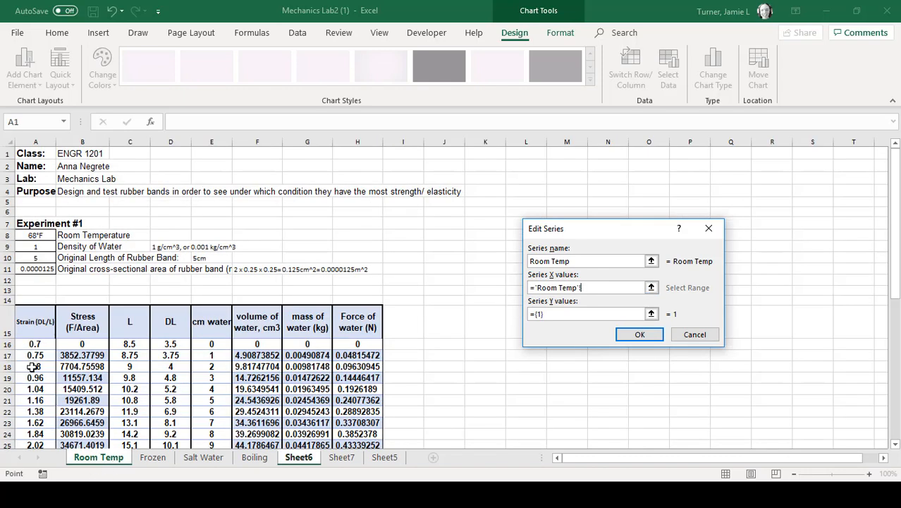
mouse_move(26, 345)
mouse_down()
mouse_move(27, 463)
mouse_move(33, 317)
mouse_move(31, 330)
mouse_up()
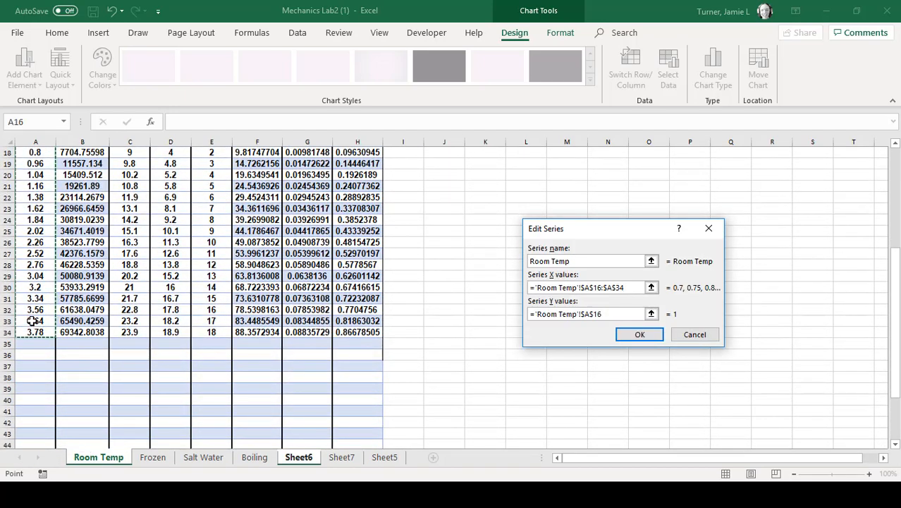
Step: Set the Room Temp series' Y values to the stress data B16:B34 of the Room Temp sheet and apply the data source
scroll(32, 321, up, 3)
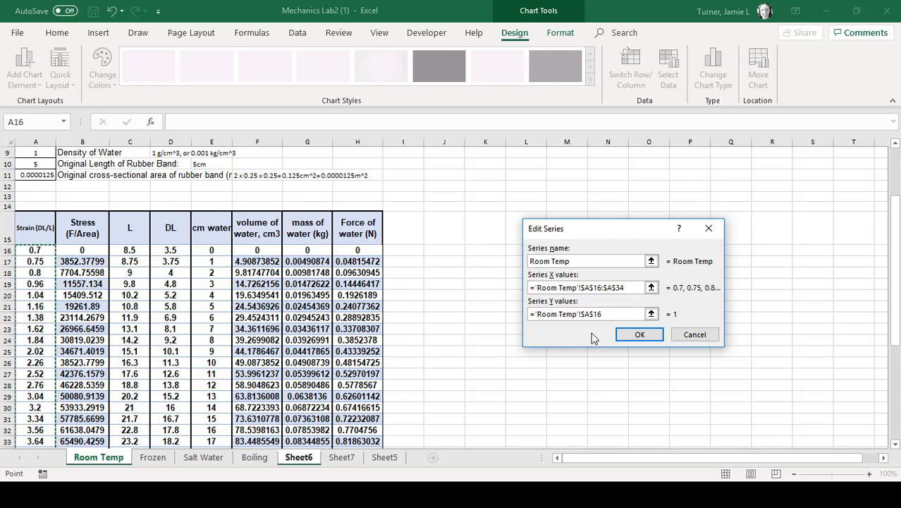
drag(601, 317, 523, 308)
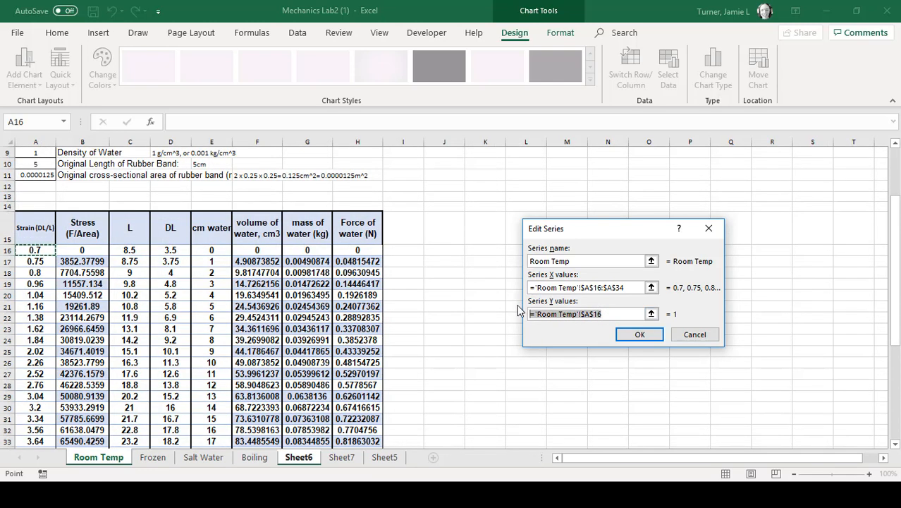
key(BackSpace)
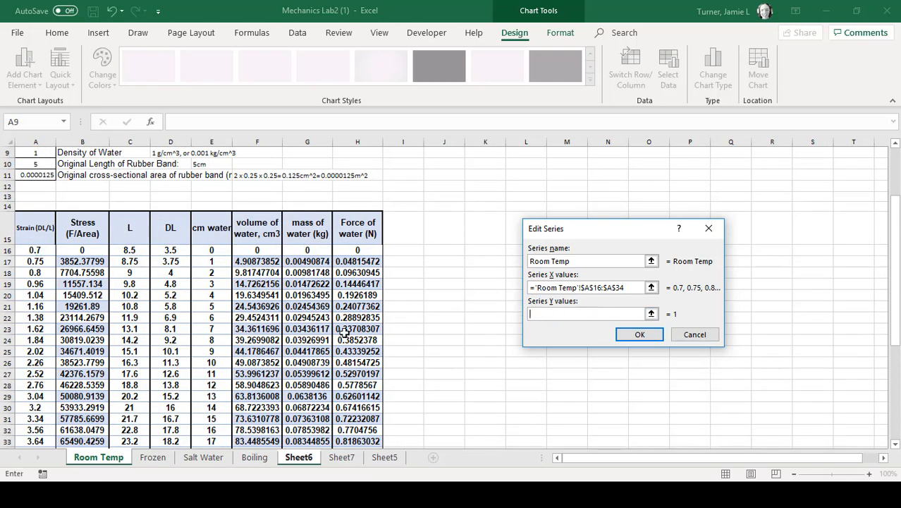
drag(77, 251, 74, 355)
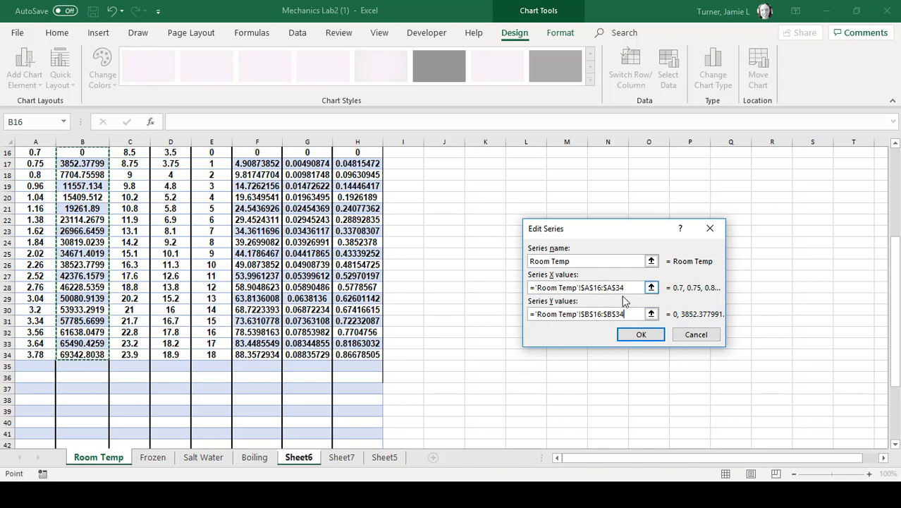
click(647, 334)
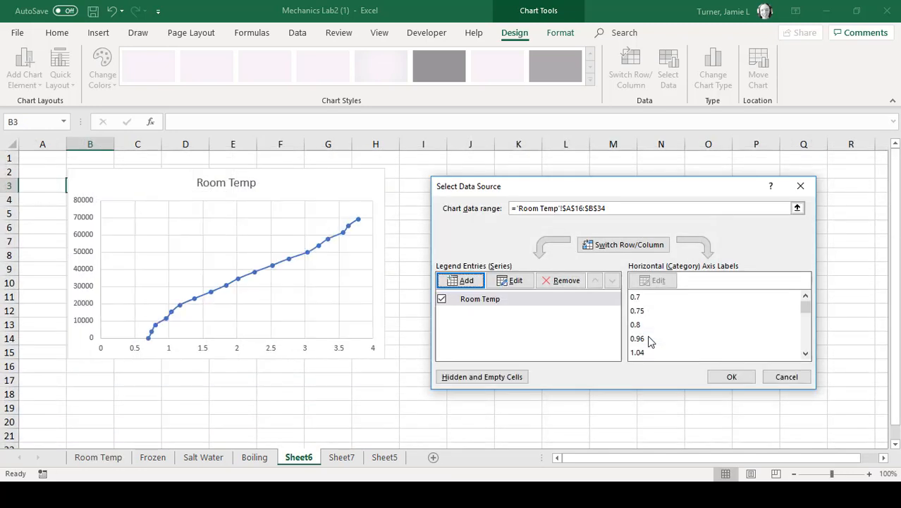
click(740, 379)
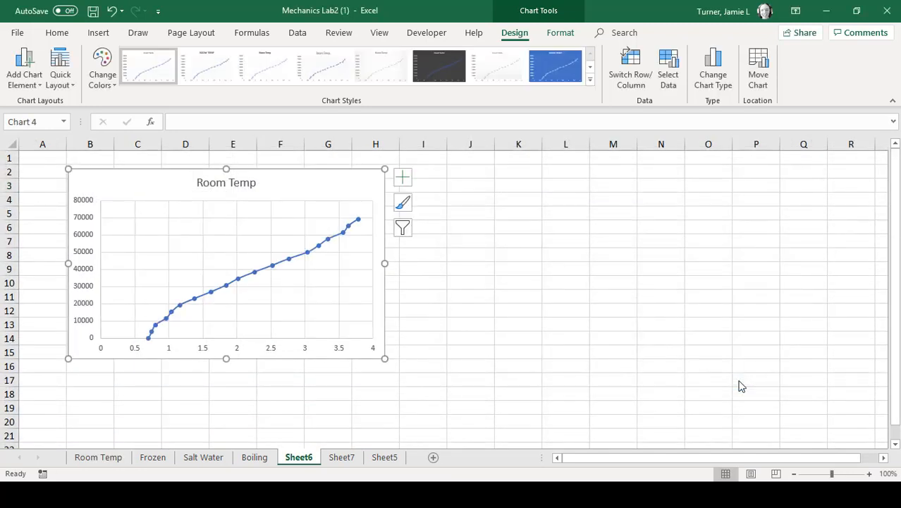
Step: Add axis titles to the chart and title the horizontal axis "Strain"
click(403, 177)
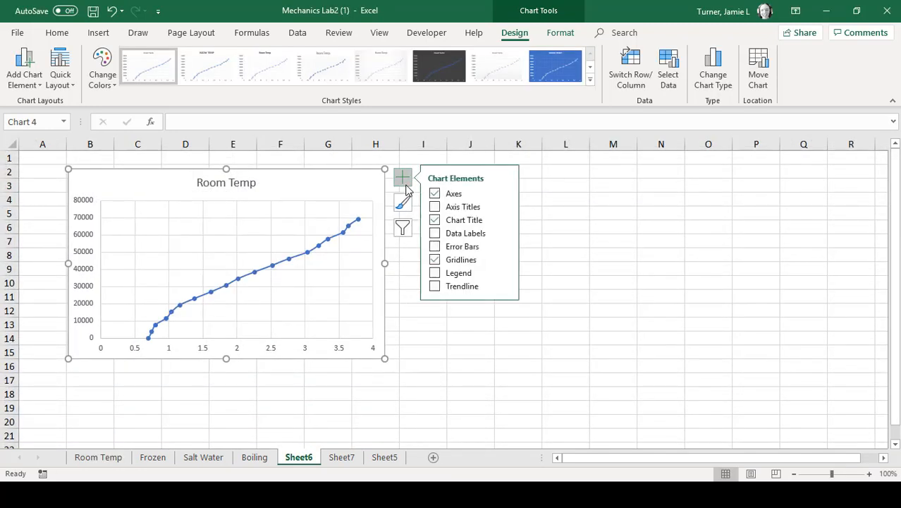
click(435, 207)
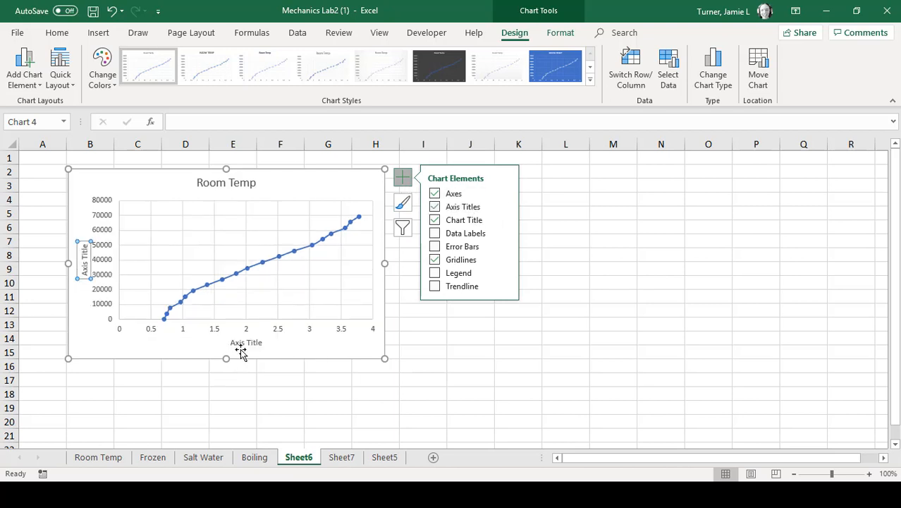
click(238, 342)
drag(231, 343, 283, 347)
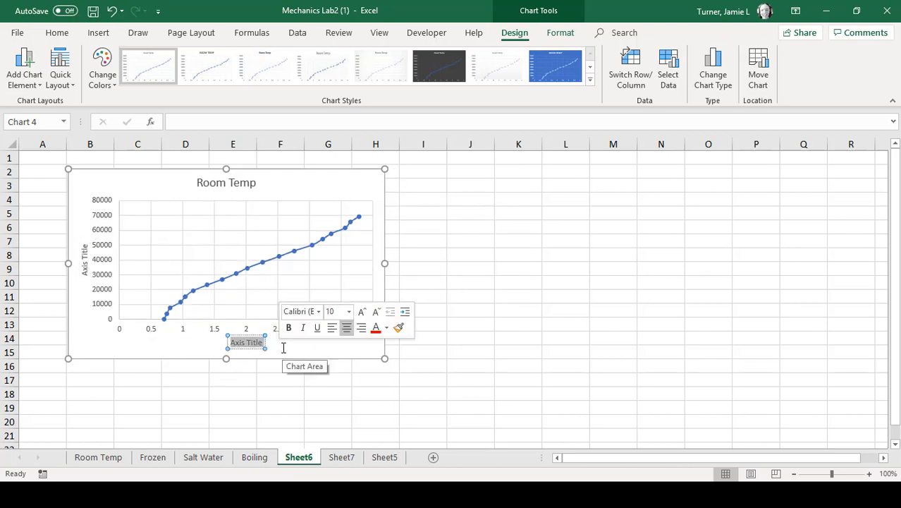
text(Strain)
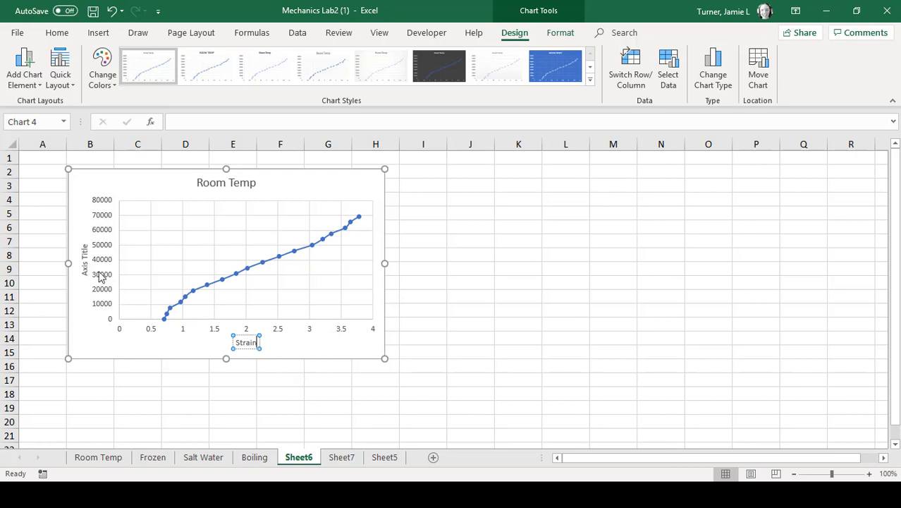
Step: Title the chart's vertical axis "Stress Pa" and move the chart down about two rows
click(85, 262)
drag(85, 275, 85, 233)
text(Stress Pa)
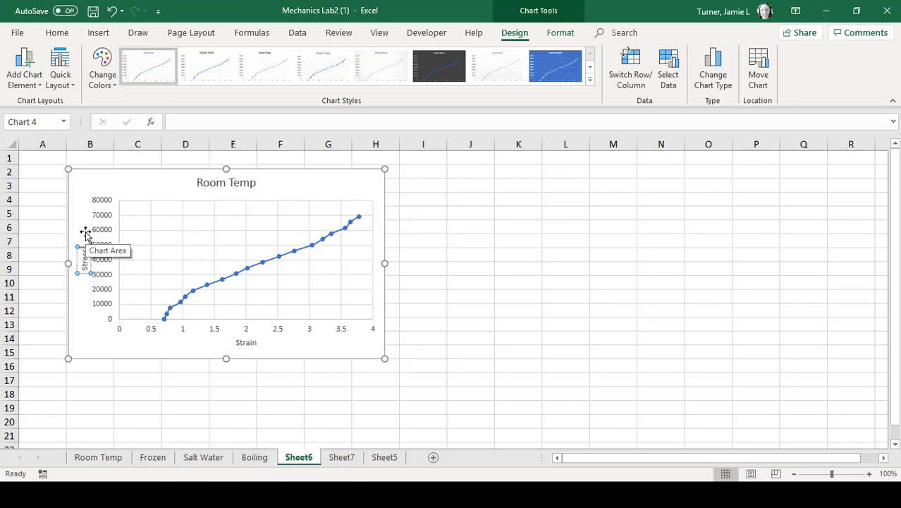
click(500, 298)
click(316, 186)
drag(317, 186, 320, 217)
Step: Add a second chart data series named "Frozen" with the strain values A16:A34 of the Frozen sheet as X values
right_click(320, 217)
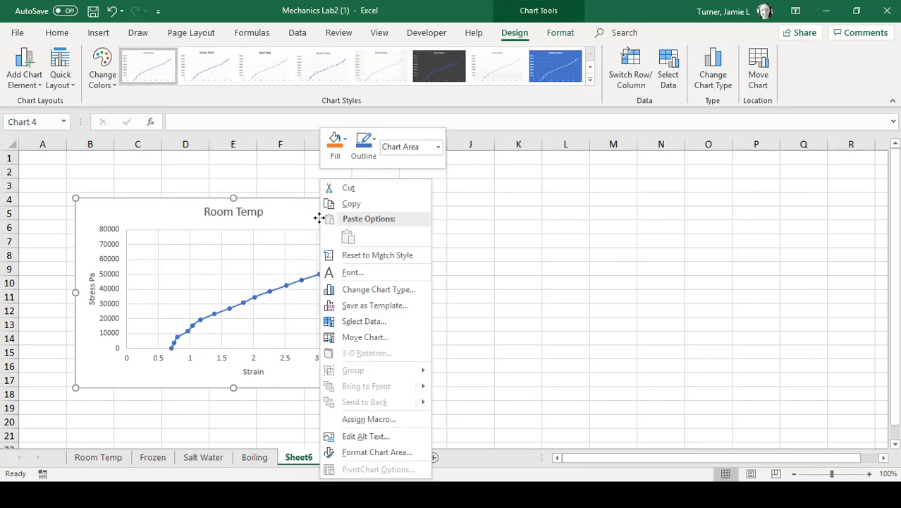
click(389, 324)
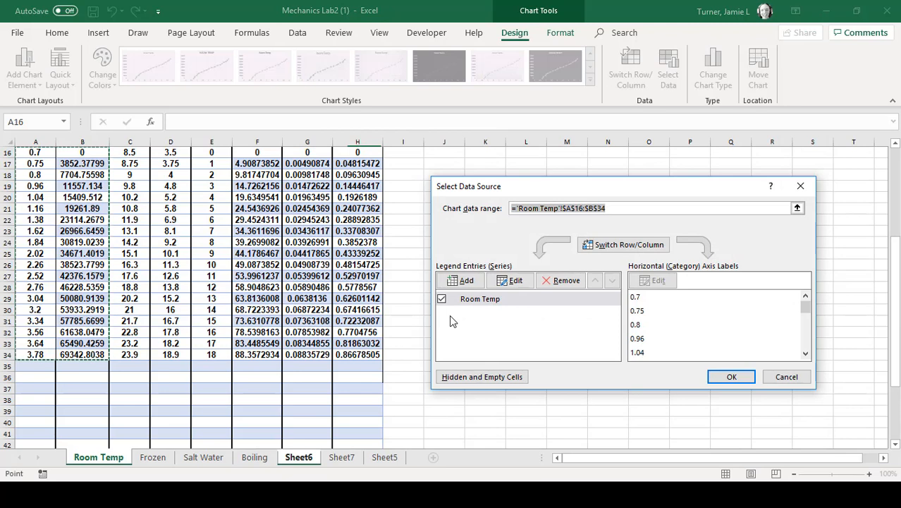
click(463, 281)
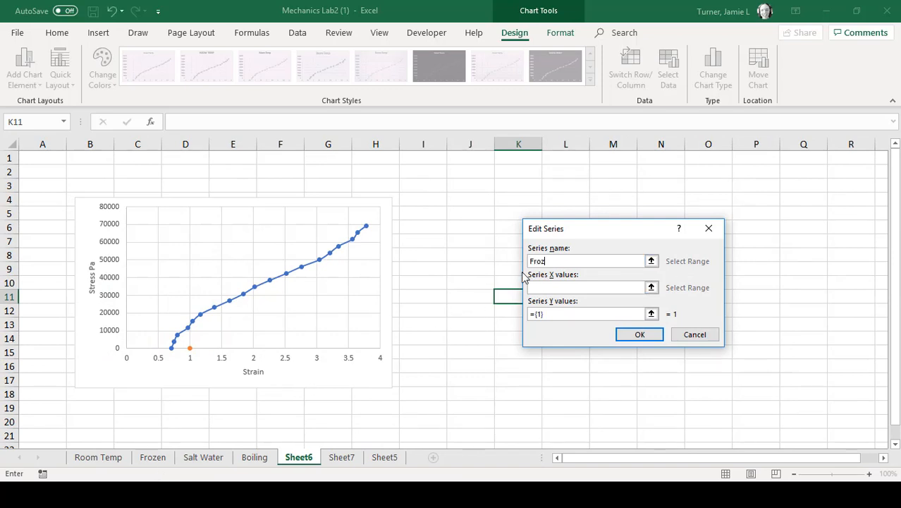
click(556, 287)
click(153, 458)
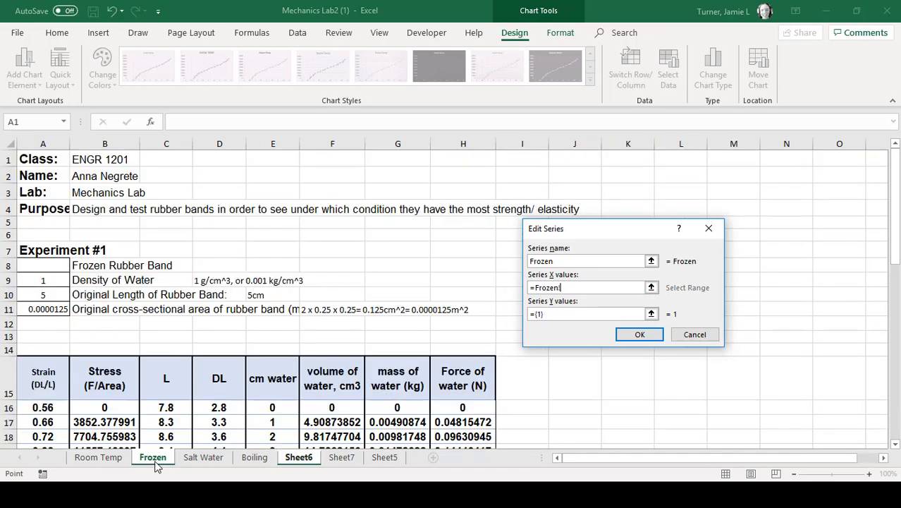
drag(43, 407, 43, 273)
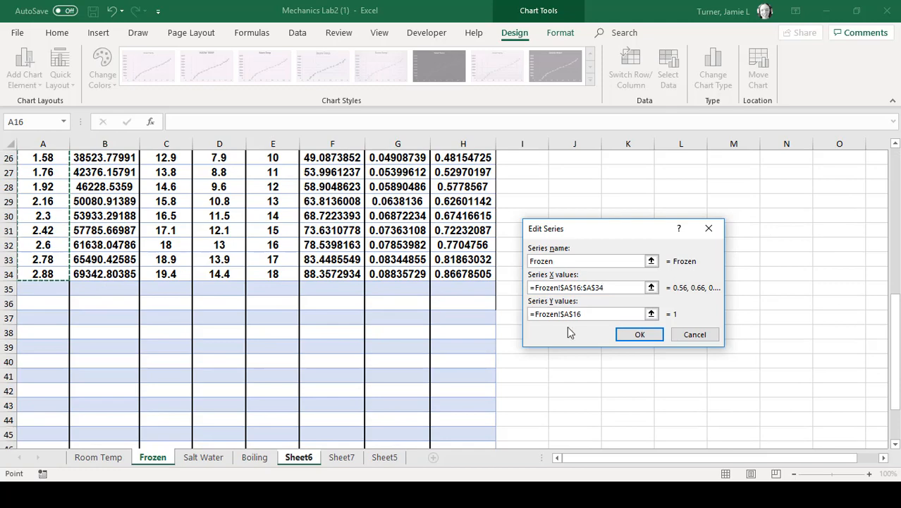
Step: Try to set the Frozen series' Y values to the stress cells B16:B34 of the Frozen sheet
drag(588, 314, 502, 320)
scroll(104, 232, up, 1)
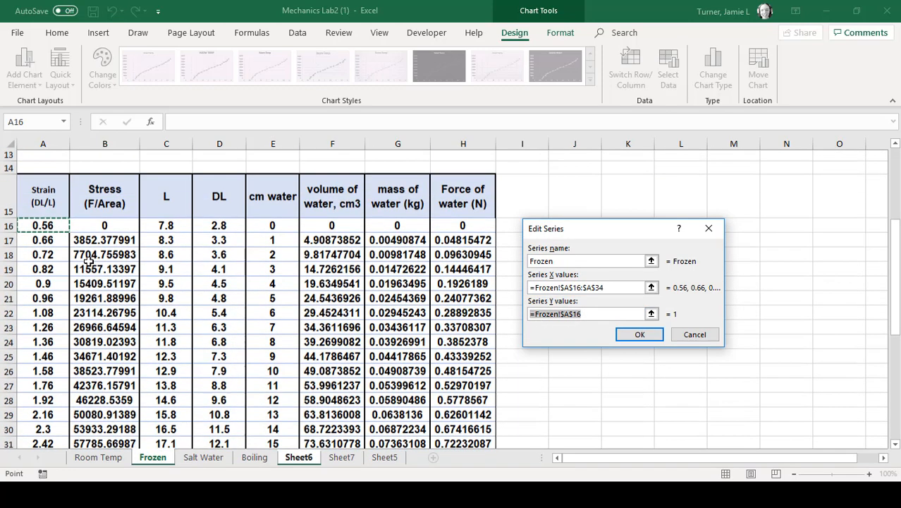
drag(99, 225, 96, 356)
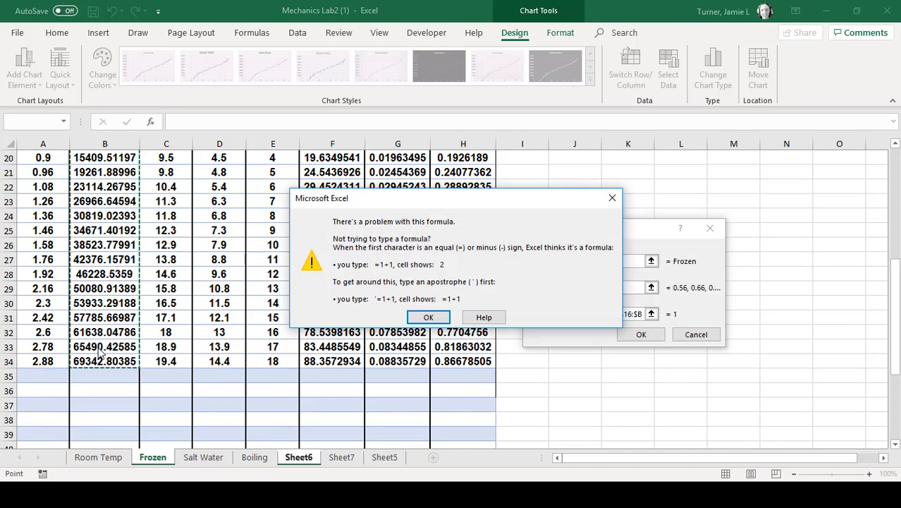
click(426, 318)
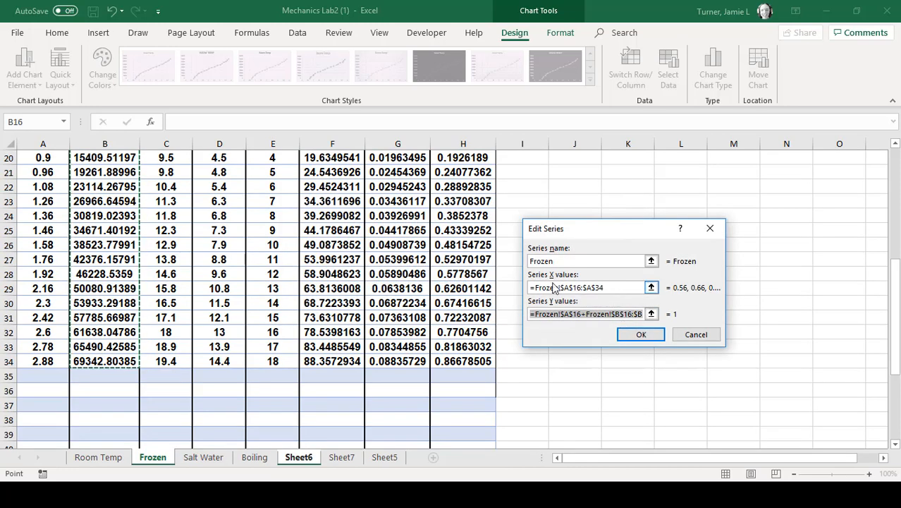
click(575, 287)
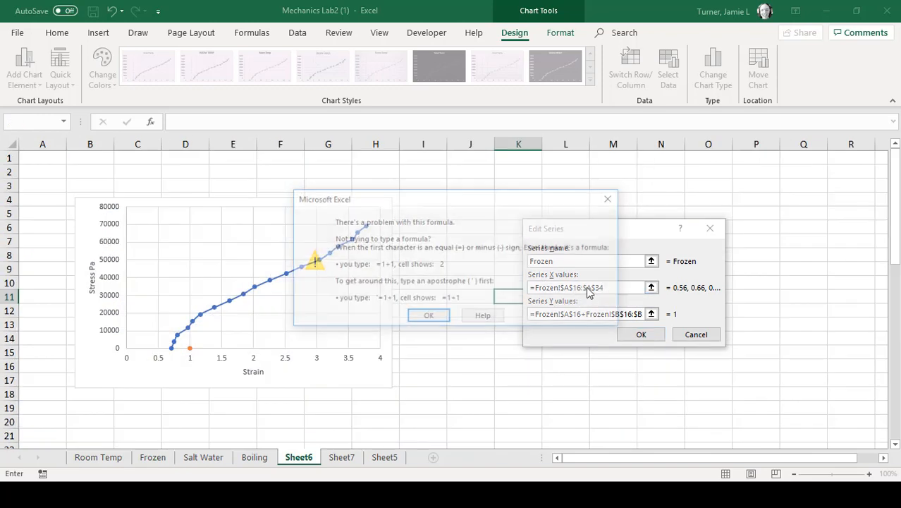
click(432, 317)
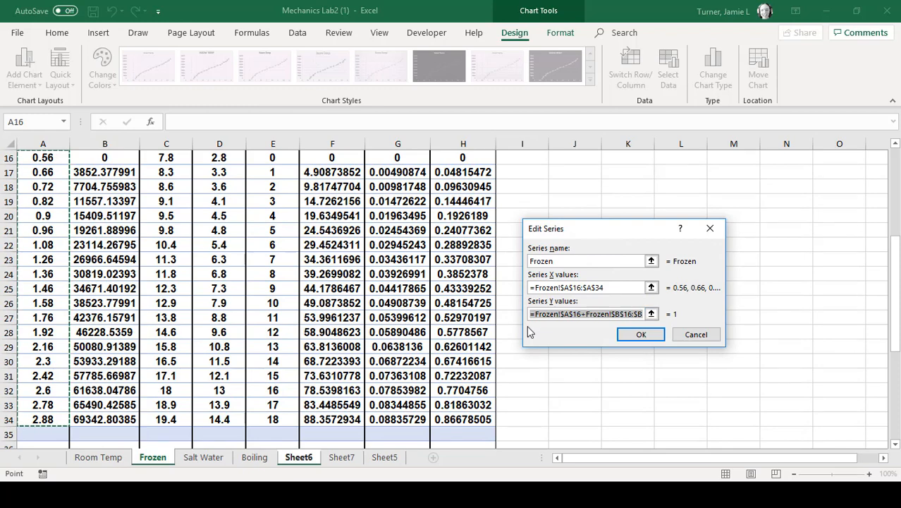
Step: Clear the Frozen series' Y values, set them to B16:B34 of the Frozen sheet, and apply the data source
key(BackSpace)
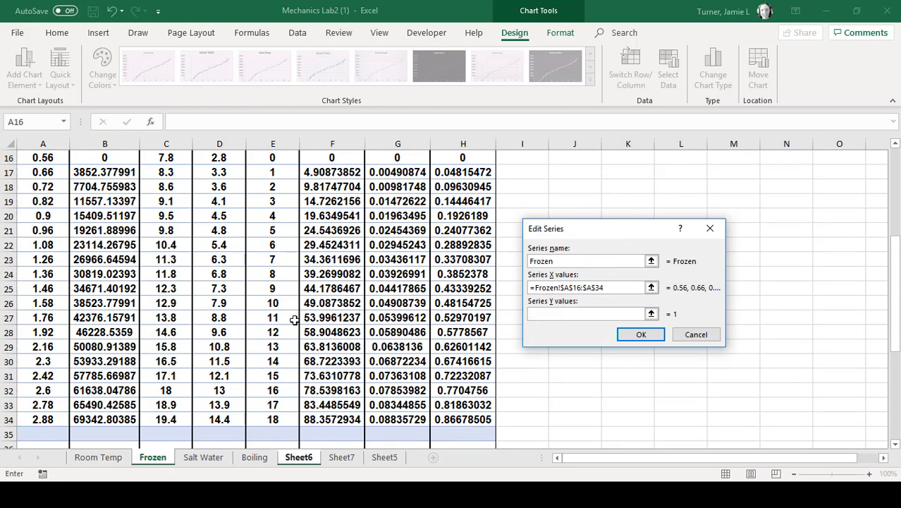
scroll(124, 346, up, 3)
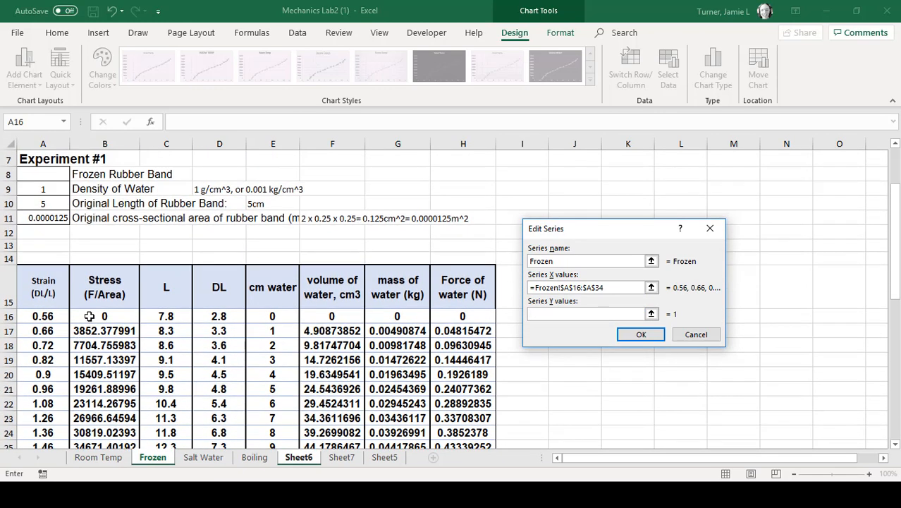
drag(90, 318, 115, 334)
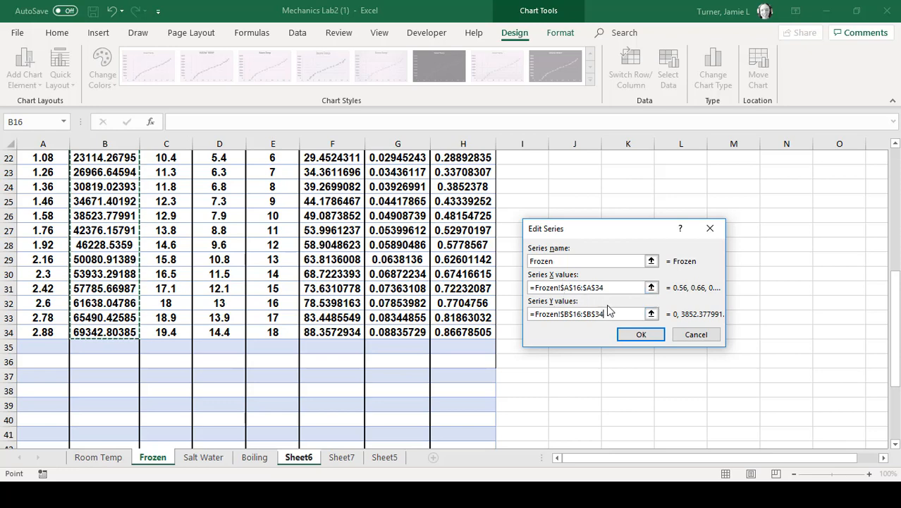
click(640, 336)
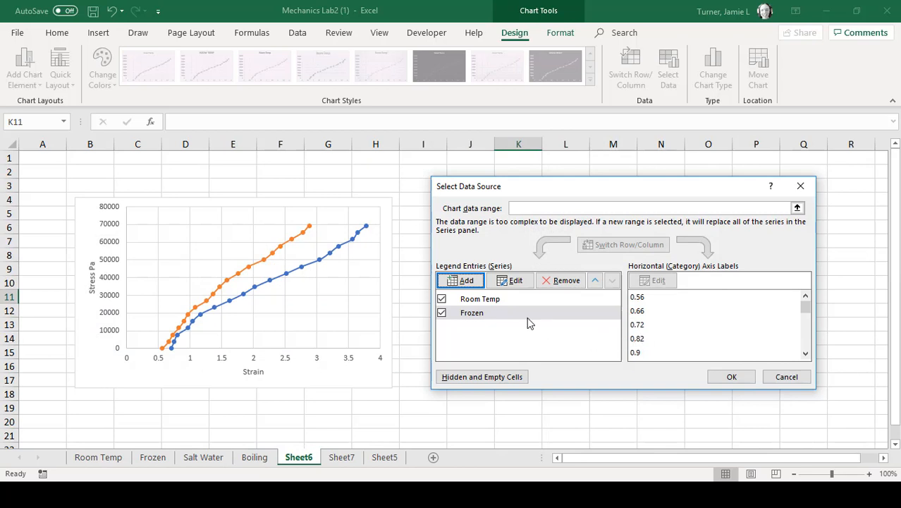
click(730, 378)
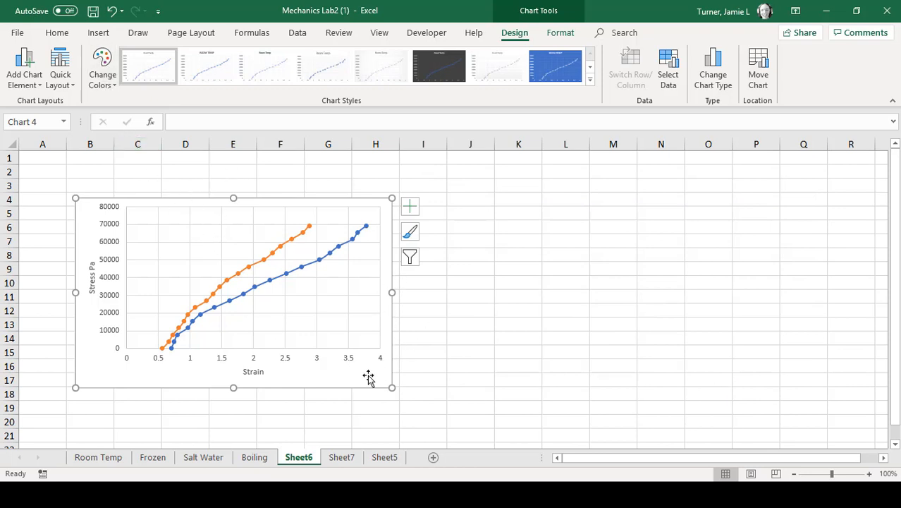
Step: Add a third chart data series named "Salt Water"
right_click(83, 366)
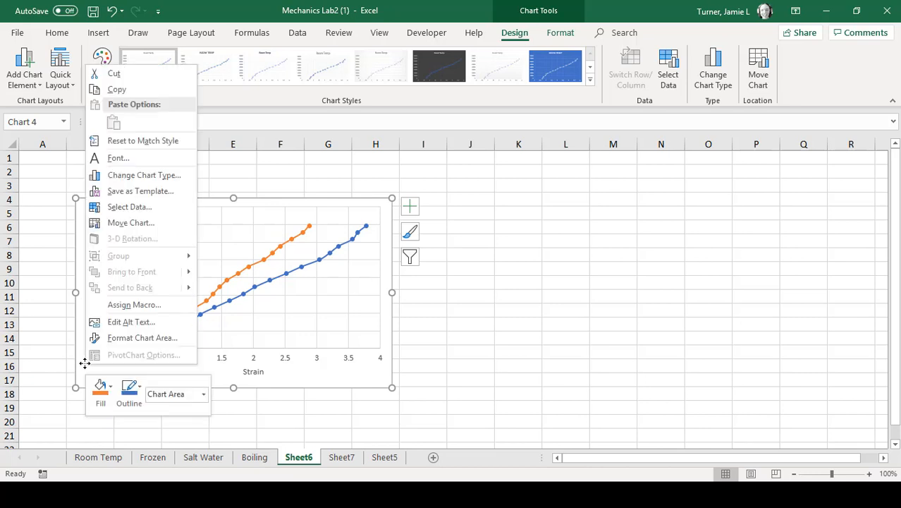
click(127, 206)
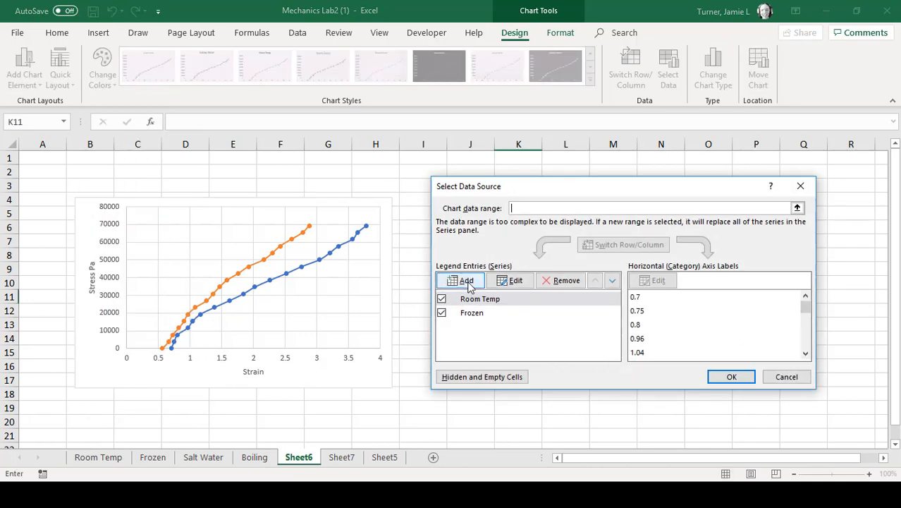
click(465, 281)
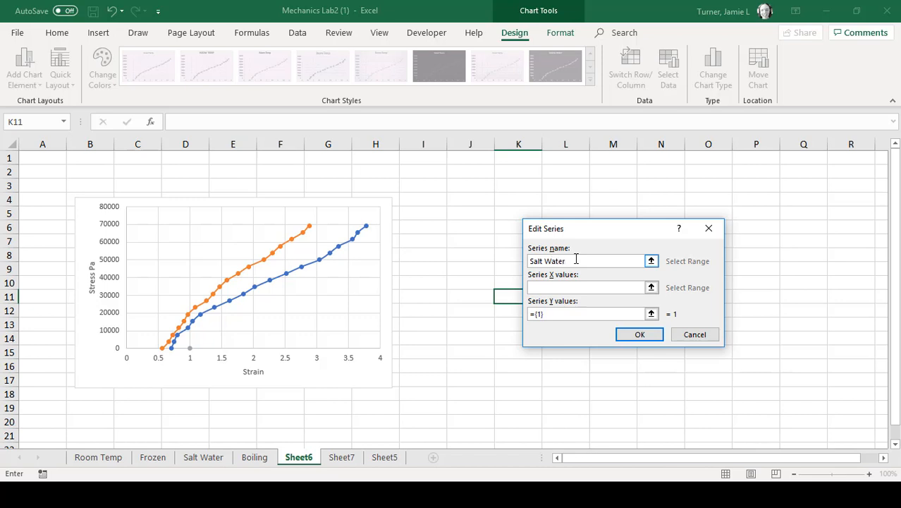
Step: Replace the Salt Water series' default Y values with the stress data B16:B34 of the Salt Water sheet
click(569, 286)
click(539, 312)
drag(540, 312, 499, 317)
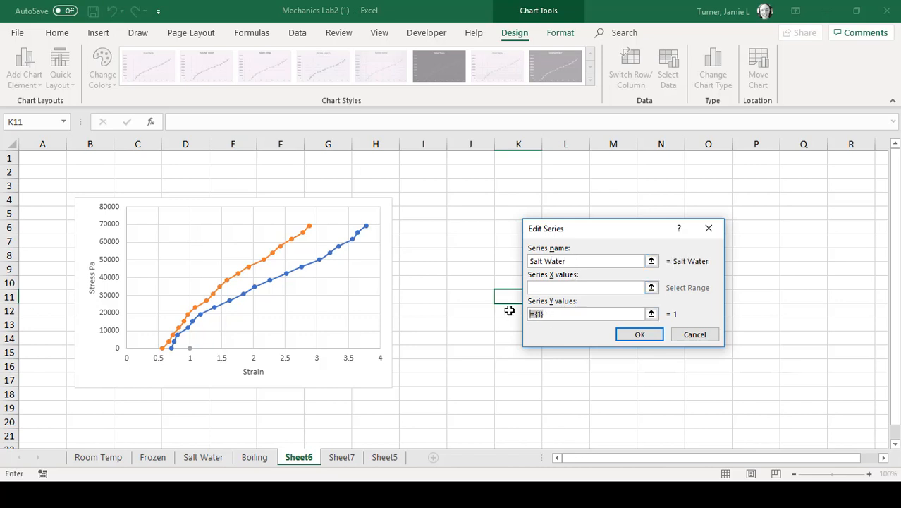
click(553, 284)
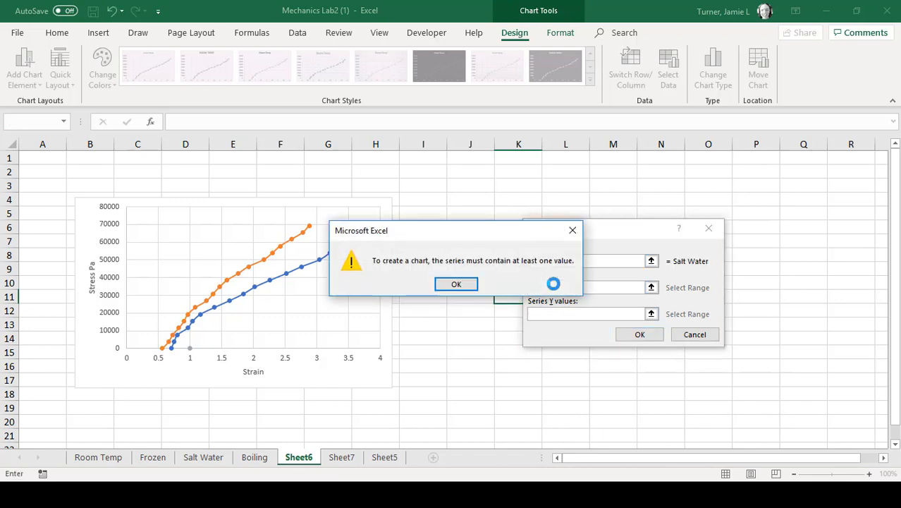
click(462, 286)
click(538, 289)
click(458, 284)
click(213, 458)
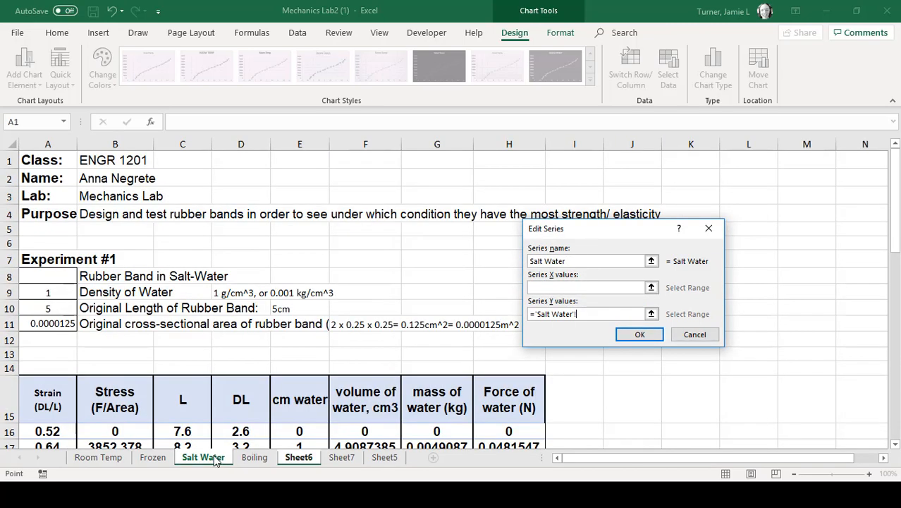
drag(135, 430, 125, 288)
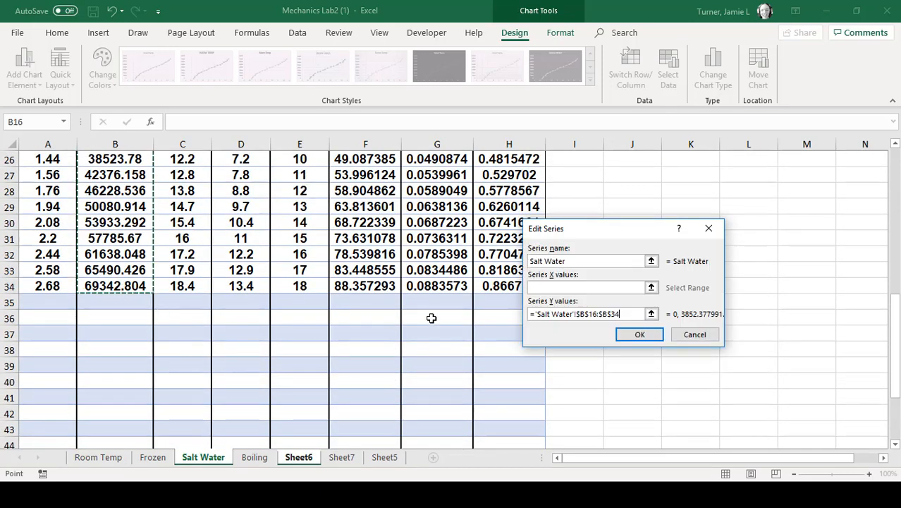
Step: Set the Salt Water series' X values to the strain data A16:A34 of the Salt Water sheet and apply the data source
click(548, 287)
scroll(148, 268, up, 3)
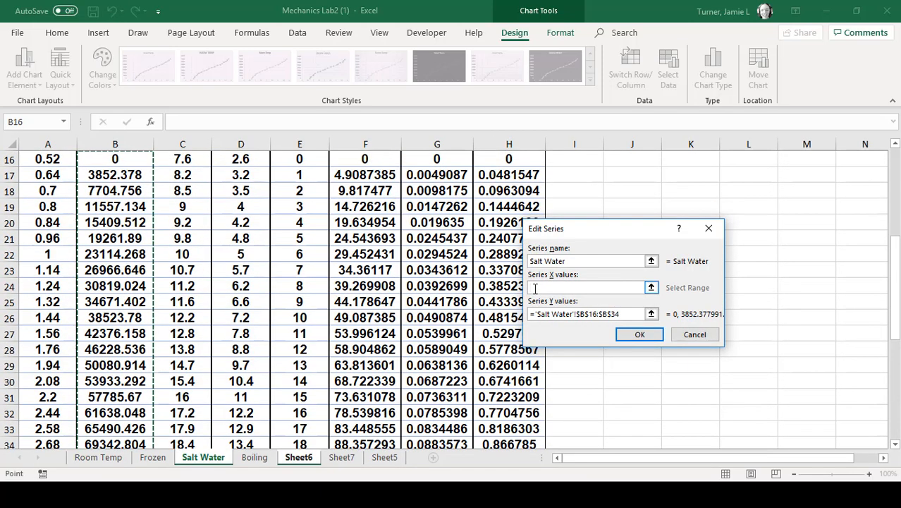
scroll(113, 265, up, 2)
drag(49, 282, 50, 472)
drag(51, 433, 47, 258)
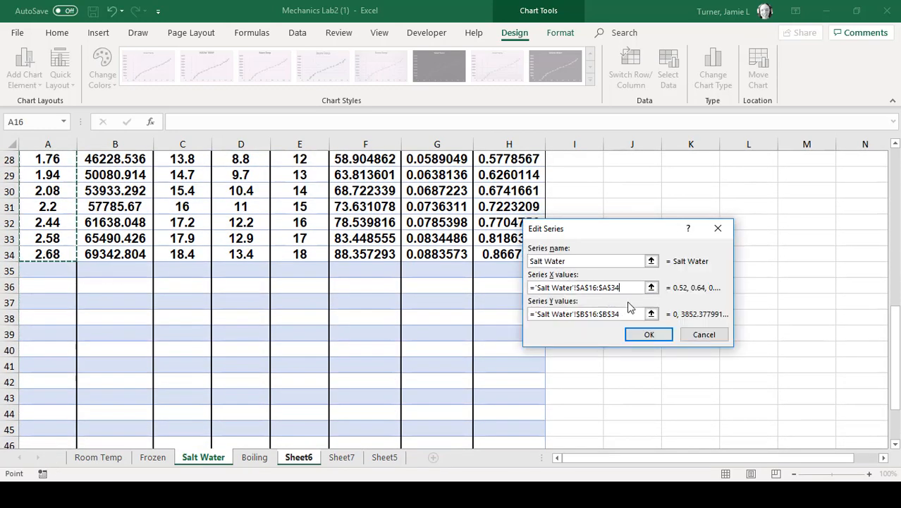
click(643, 338)
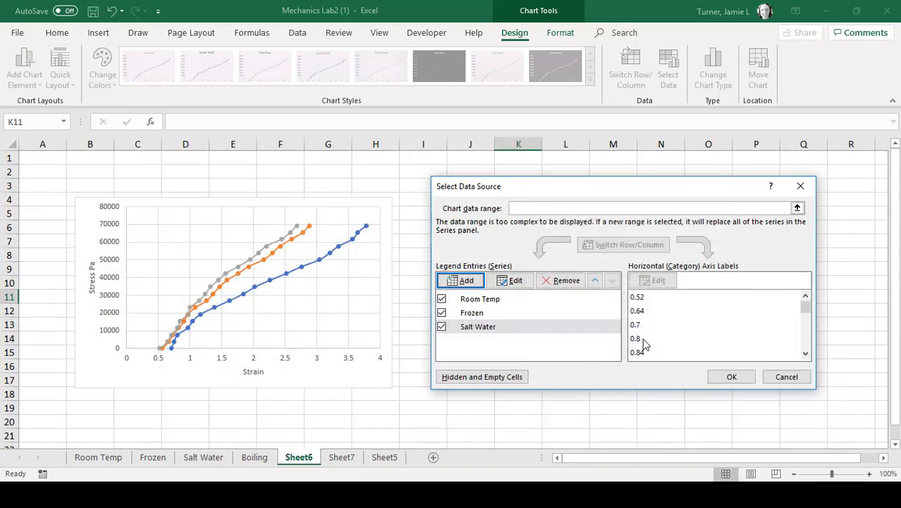
click(732, 376)
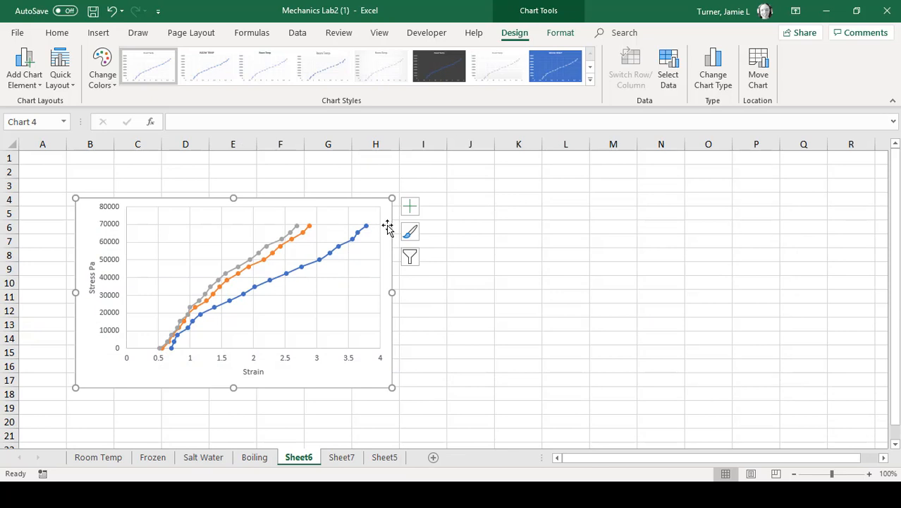
Step: Add a fourth chart data series named "Boiling" with the strain values A16:A34 of the Boiling sheet as X values
right_click(386, 225)
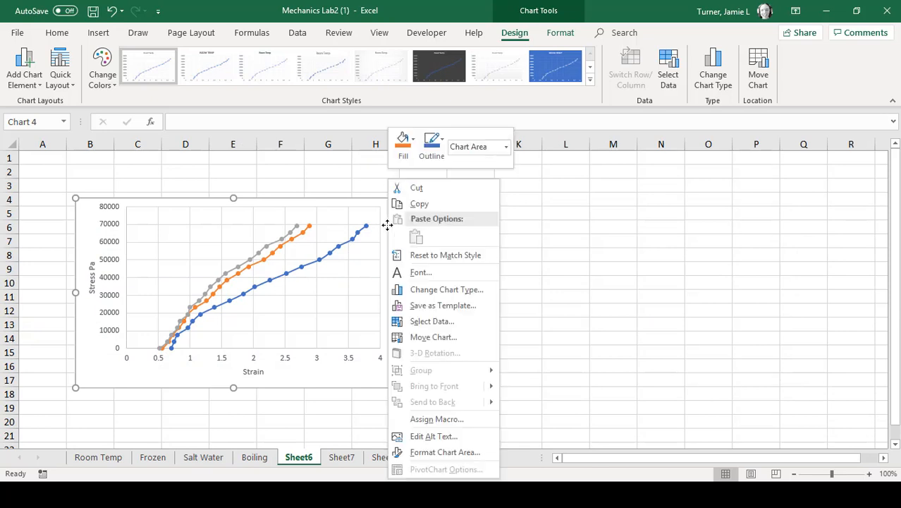
click(455, 322)
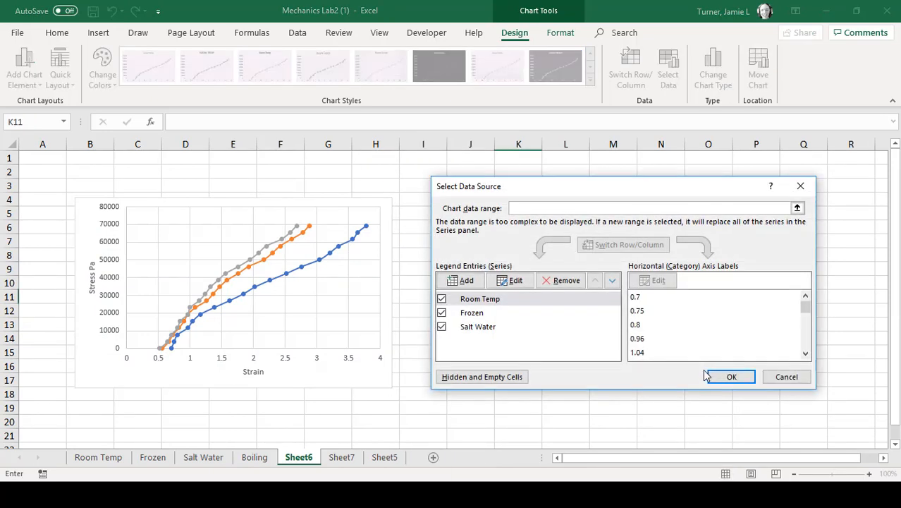
click(464, 281)
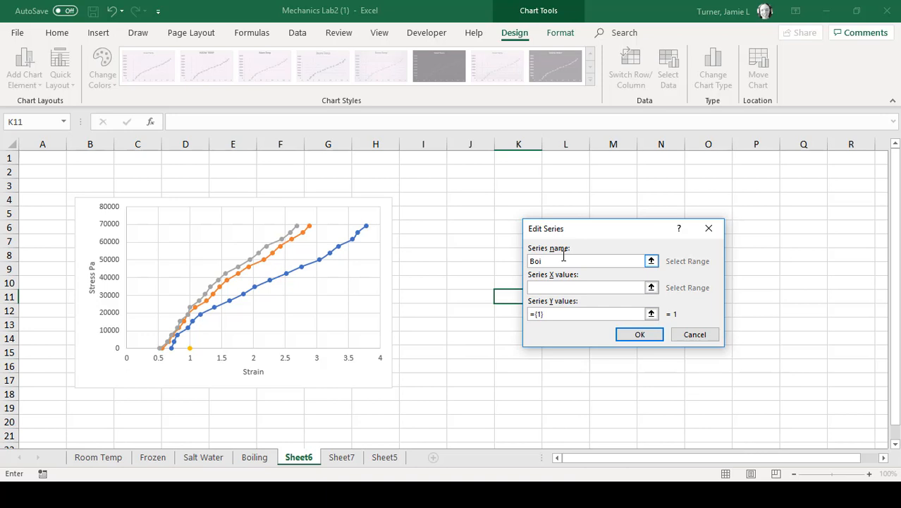
click(554, 284)
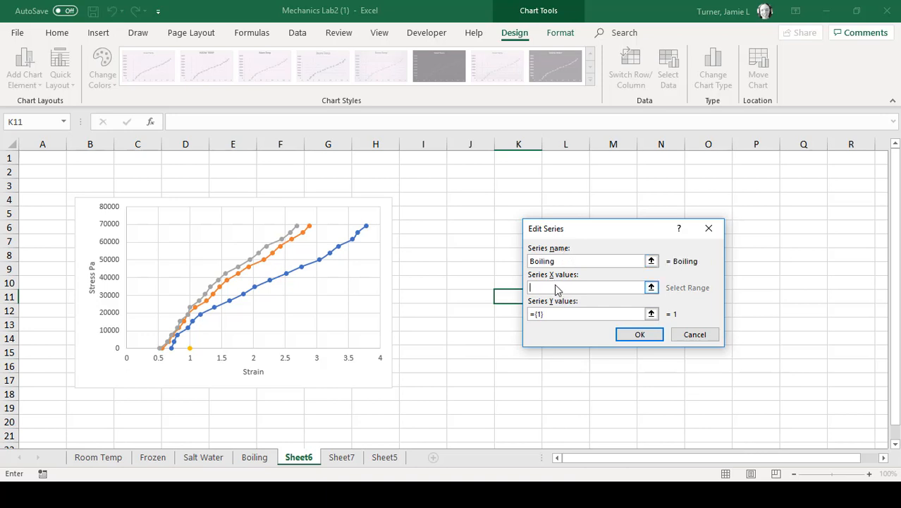
click(258, 458)
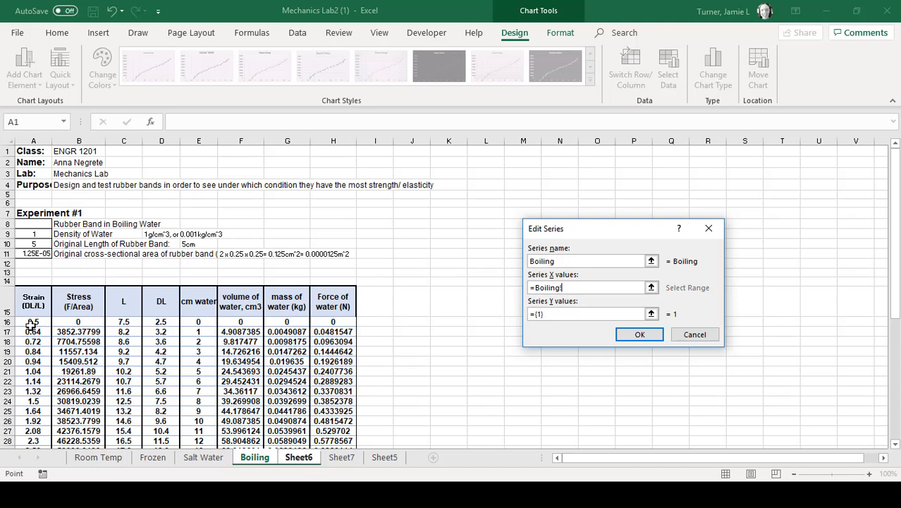
mouse_move(31, 323)
mouse_down()
mouse_move(26, 471)
mouse_move(35, 328)
mouse_up()
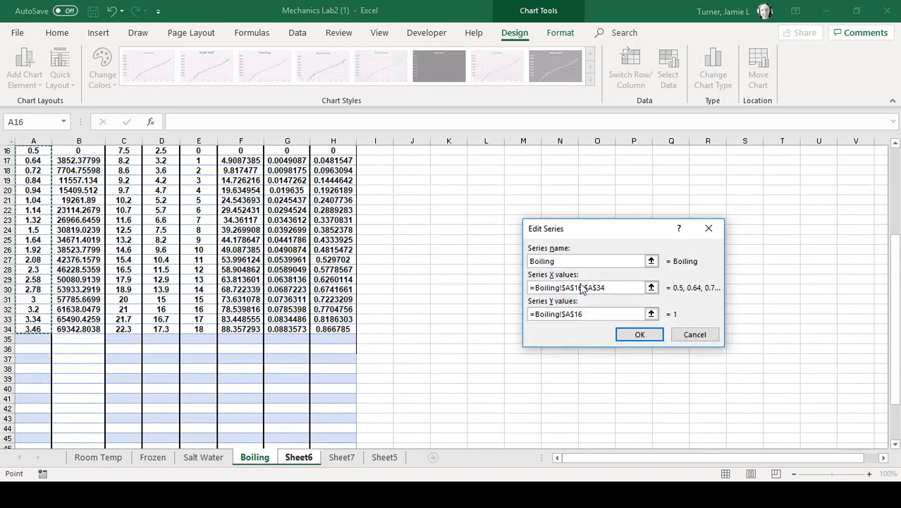
Step: Set the Boiling series' Y values to the stress data B16:B34 of the Boiling sheet and apply the data source
drag(590, 314, 526, 315)
key(BackSpace)
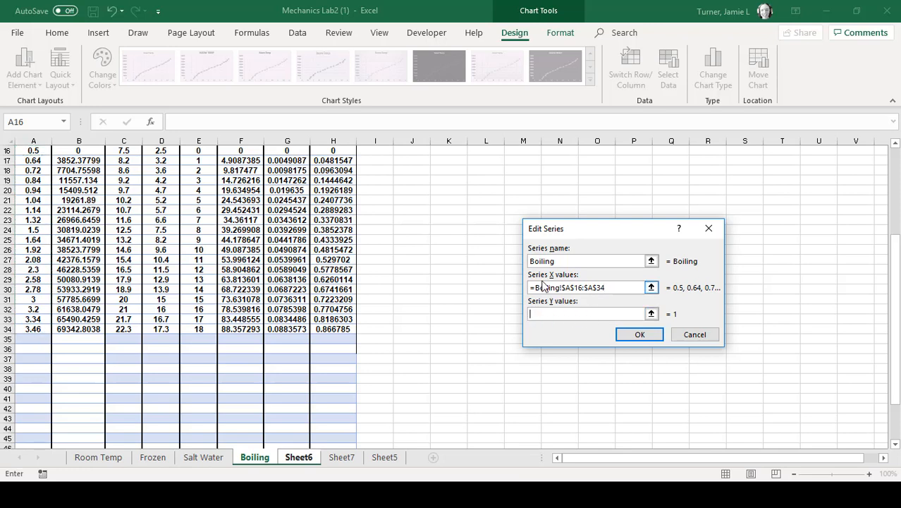
scroll(70, 281, up, 2)
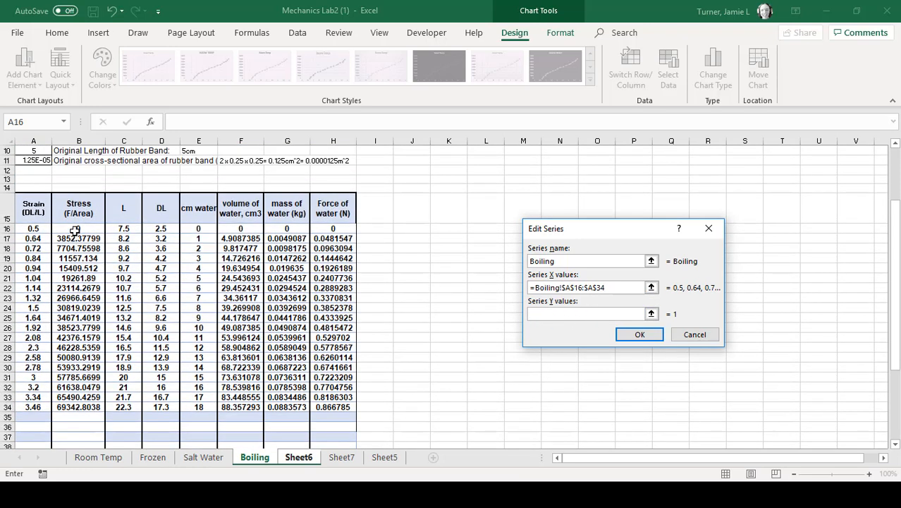
drag(75, 229, 77, 408)
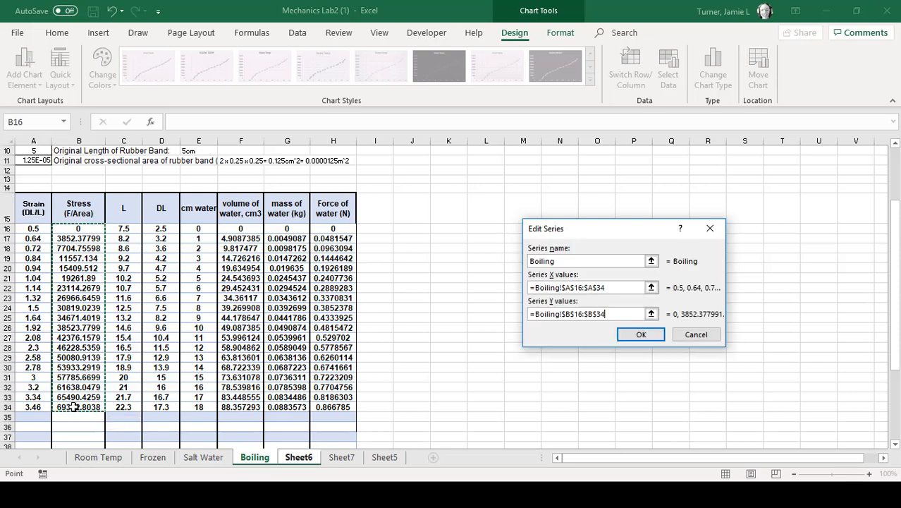
click(647, 335)
click(717, 377)
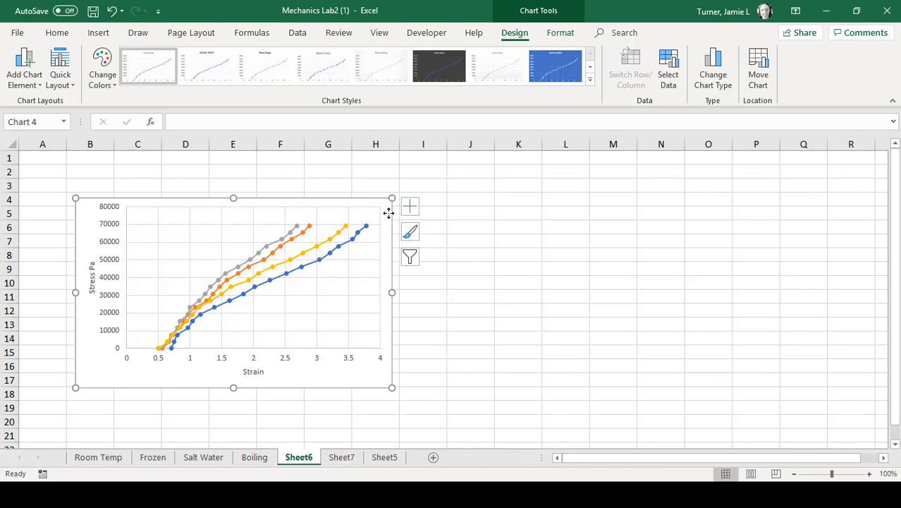
Step: Add a chart title and a legend to the stress-strain chart
click(409, 206)
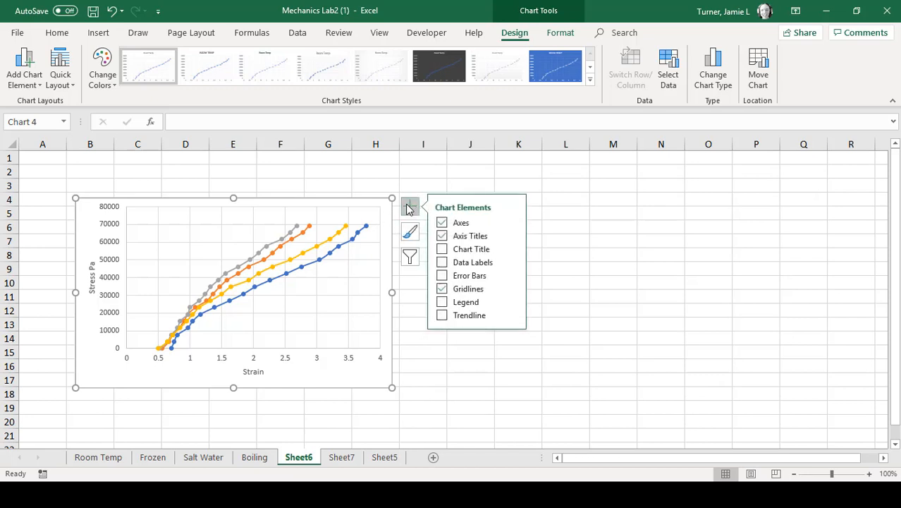
click(441, 250)
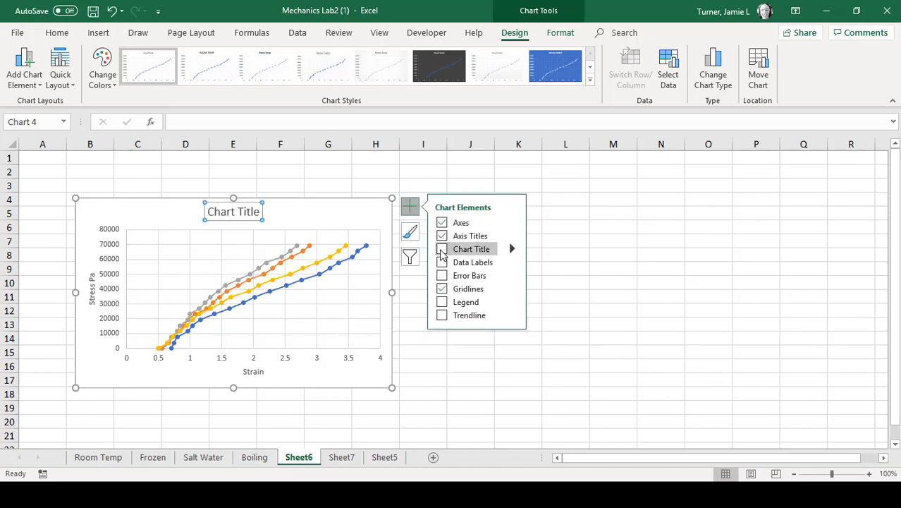
click(386, 223)
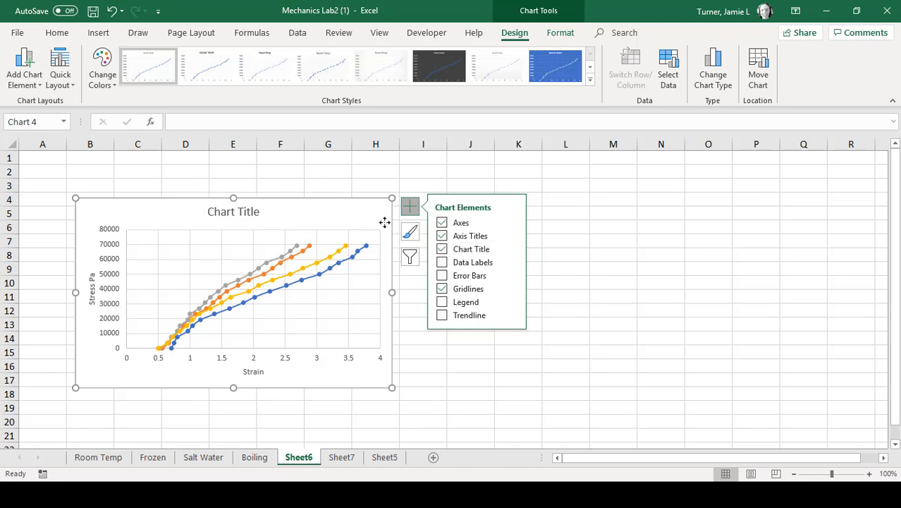
click(442, 303)
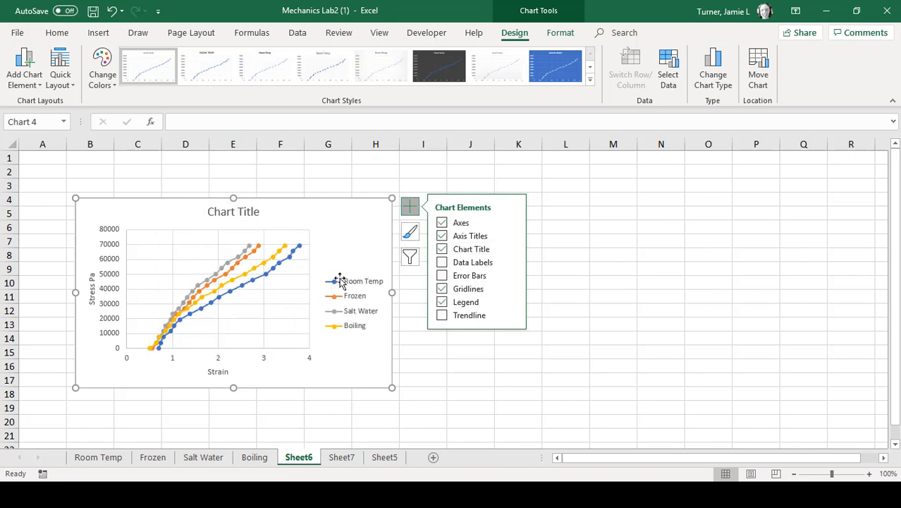
Step: Enlarge the stress-strain chart so it extends into column I and down to about row 20
drag(392, 293, 438, 292)
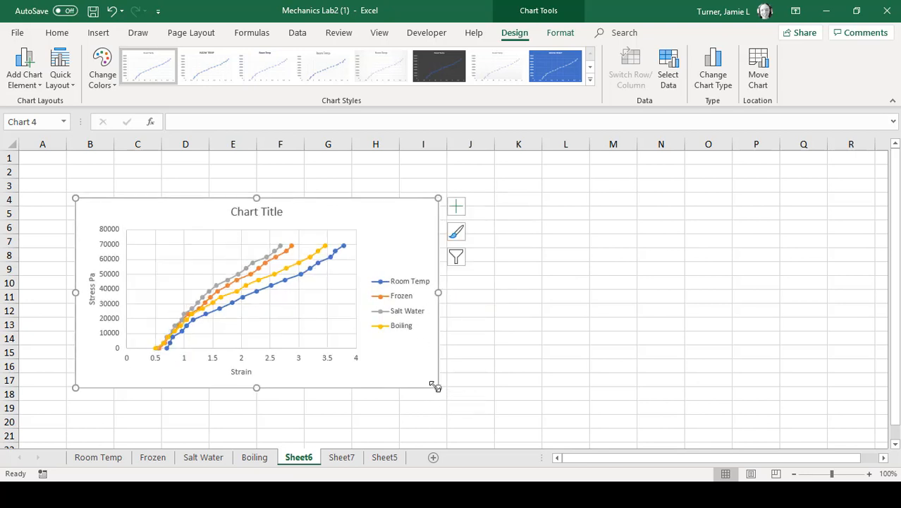
drag(435, 387, 421, 430)
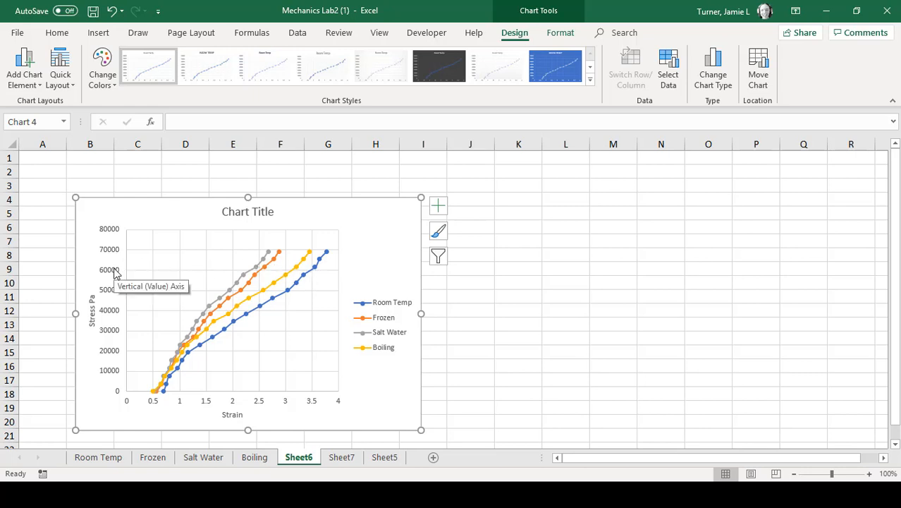
Step: Circle the 50000 value on the chart's stress axis with the blue pen
click(59, 34)
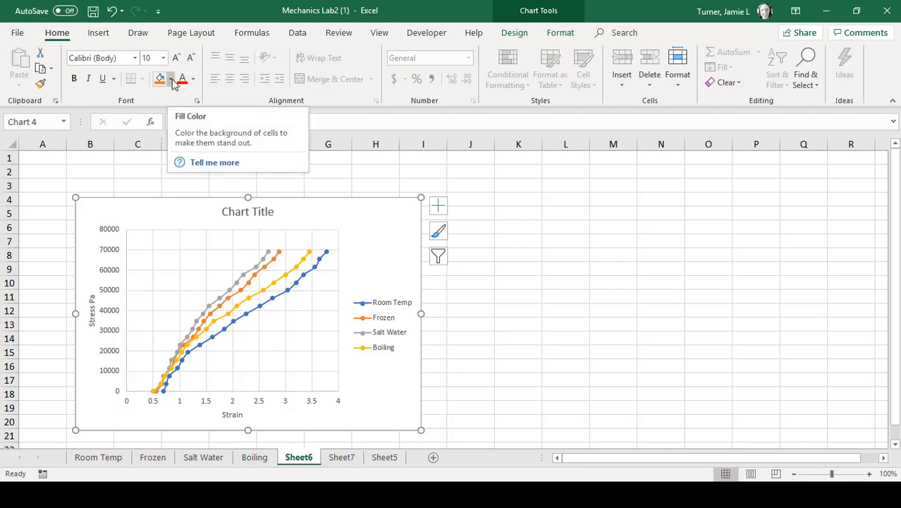
click(138, 33)
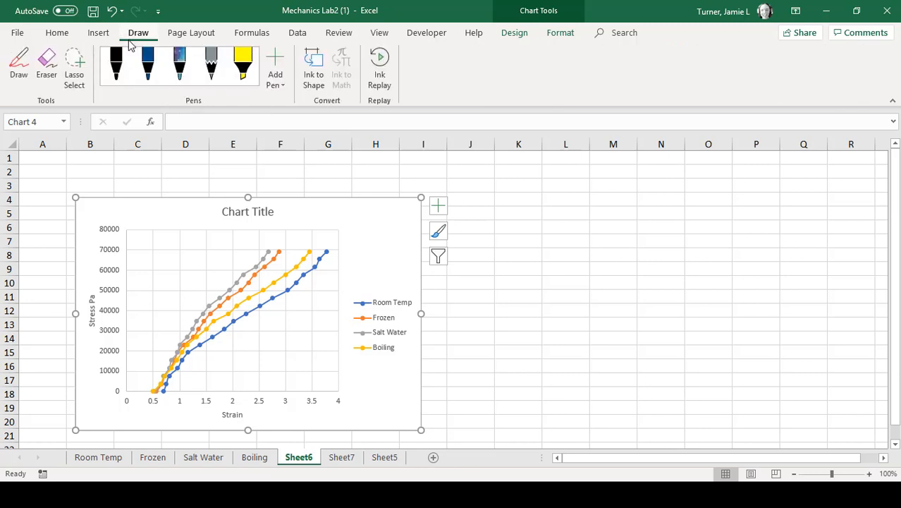
click(148, 63)
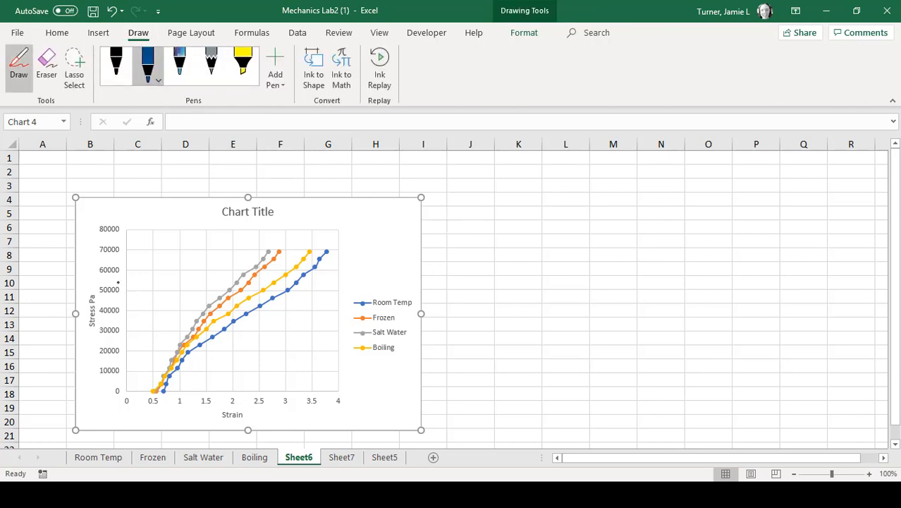
mouse_move(113, 284)
mouse_down()
mouse_move(89, 293)
mouse_move(121, 301)
mouse_move(116, 281)
mouse_up()
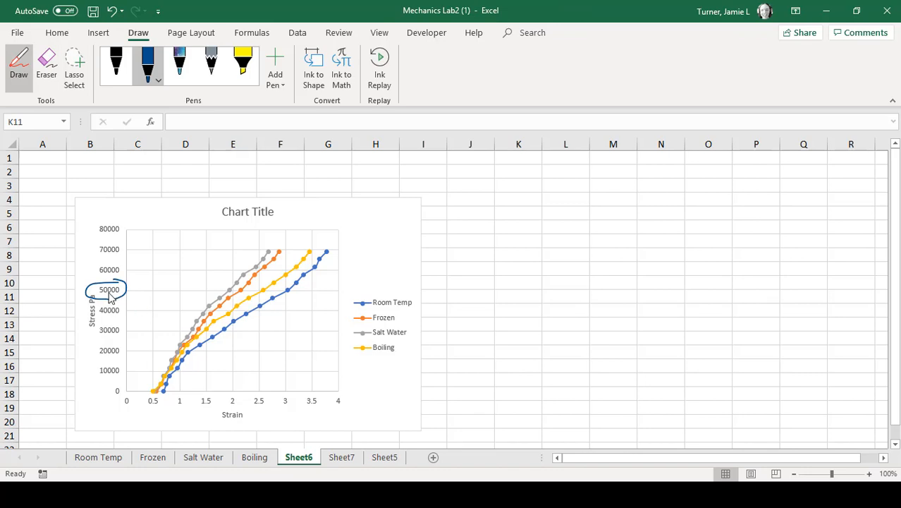
Step: Ink a horizontal line at 50000 Pa across the four curves, circling each crossing and adding arrows from the crossings down to the strain axis
mouse_move(134, 289)
mouse_down()
mouse_move(302, 288)
mouse_move(270, 298)
mouse_move(258, 288)
mouse_move(231, 292)
mouse_move(225, 392)
mouse_move(234, 379)
mouse_up()
mouse_move(288, 292)
mouse_down()
mouse_move(291, 393)
mouse_move(293, 381)
mouse_up()
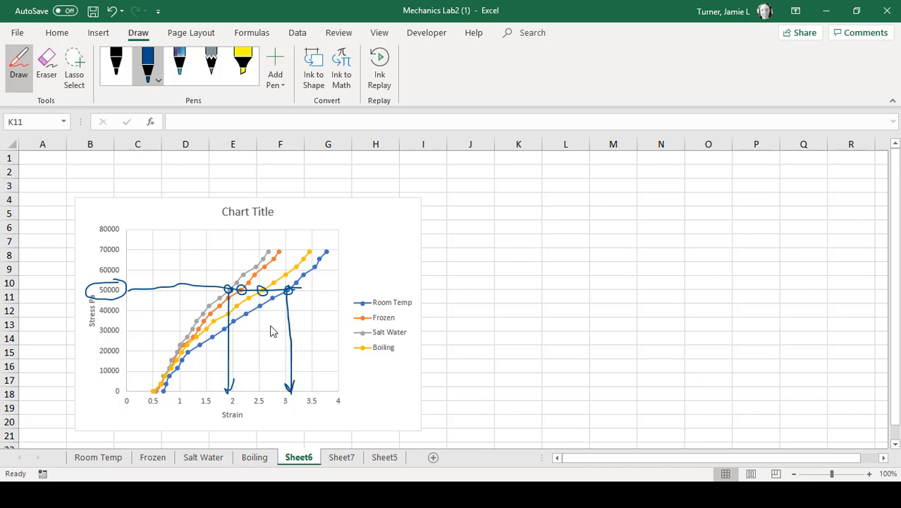
mouse_move(262, 292)
mouse_down()
mouse_move(260, 392)
mouse_move(265, 379)
mouse_up()
mouse_move(242, 296)
mouse_down()
mouse_move(241, 398)
mouse_move(246, 381)
mouse_up()
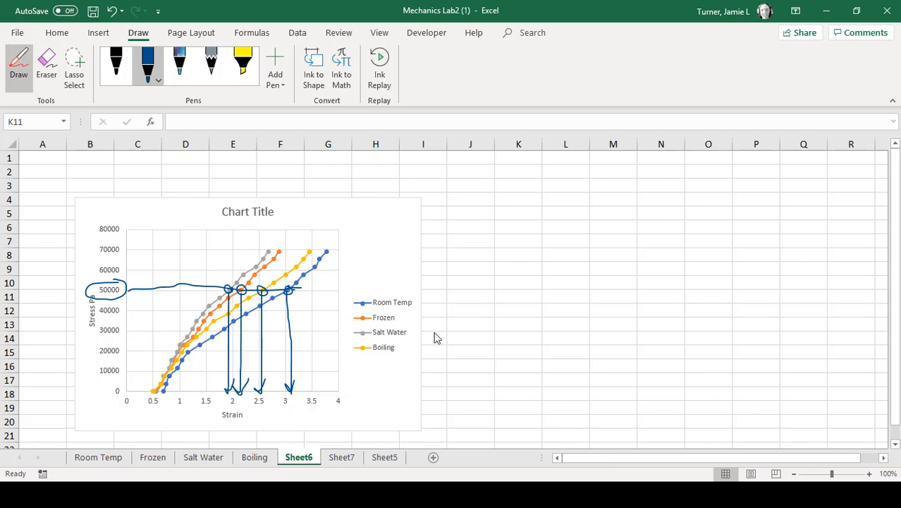